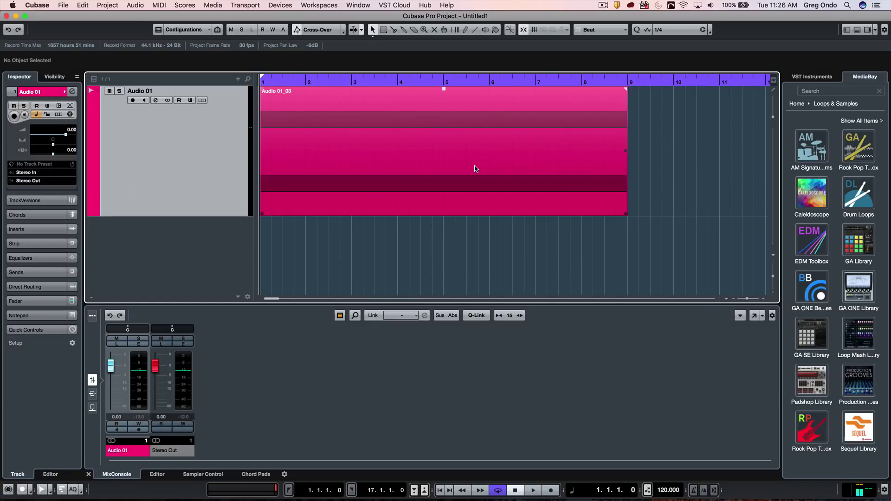
Step: Select the range from 7.2.1 to 9.1.1 of the audio event and process it with a linear fade-out
{"action": "right_click", "coordinate": [519, 130]}
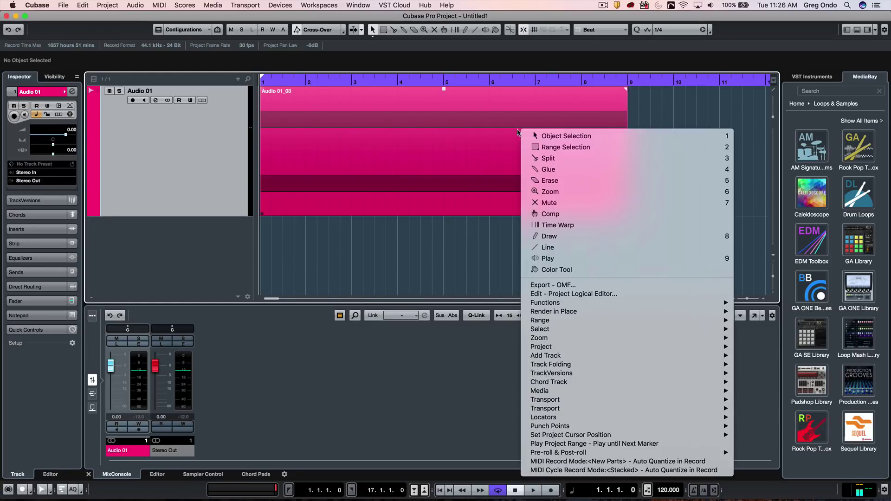
{"action": "left_click", "coordinate": [539, 147]}
{"action": "left_click_drag", "start_coordinate": [548, 141], "coordinate": [626, 140]}
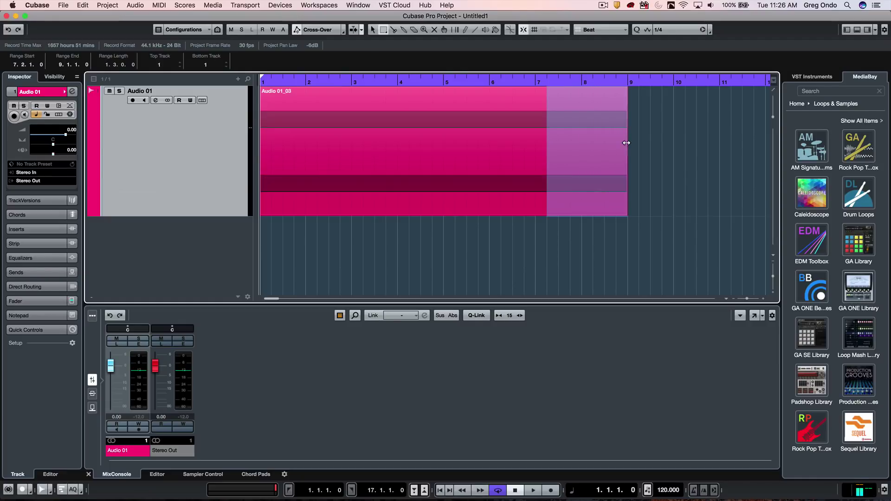
{"action": "left_click", "coordinate": [135, 5]}
{"action": "mouse_move", "coordinate": [144, 59]}
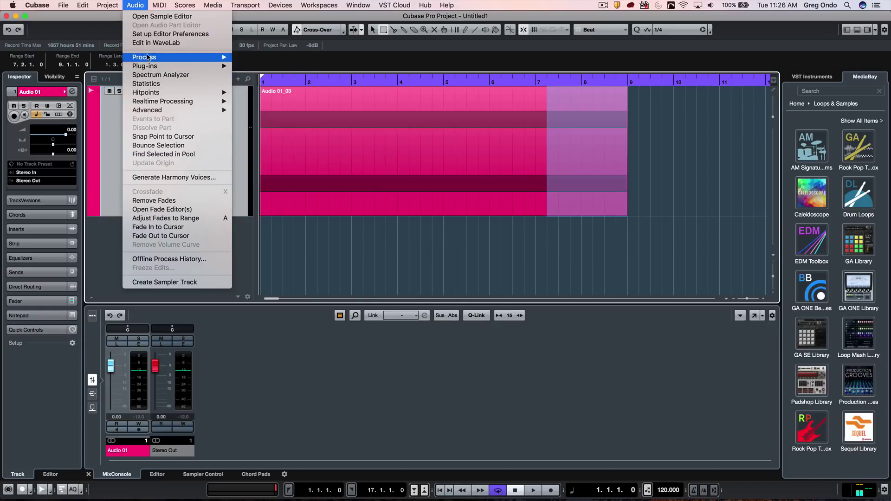
{"action": "left_click", "coordinate": [284, 74]}
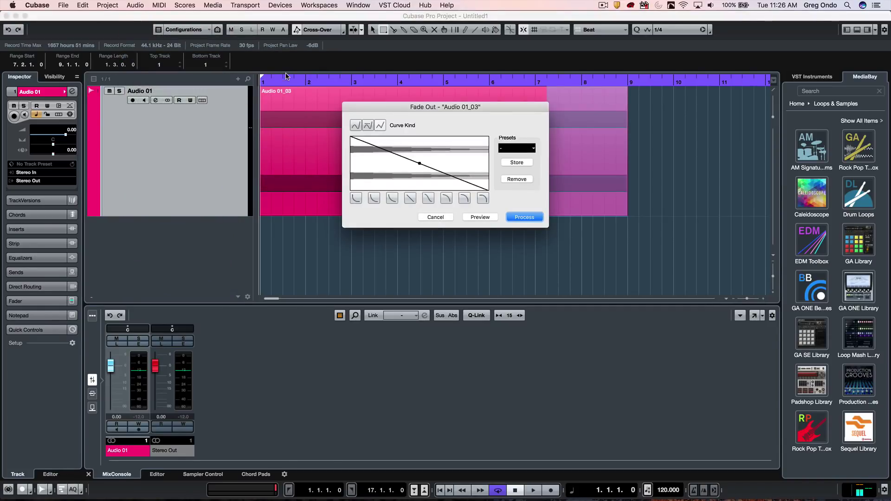
{"action": "left_click", "coordinate": [524, 218]}
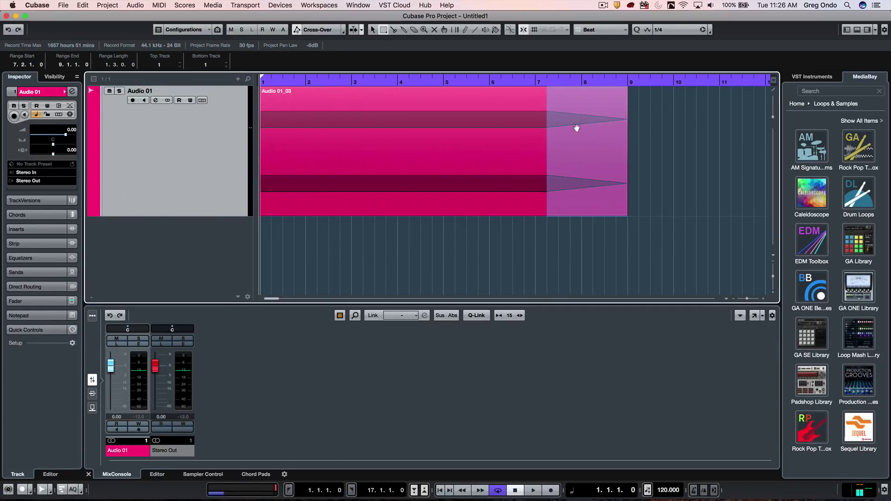
Step: Play back the end of the event from 6.4.1 to hear the fade-out
{"action": "left_click", "coordinate": [527, 84]}
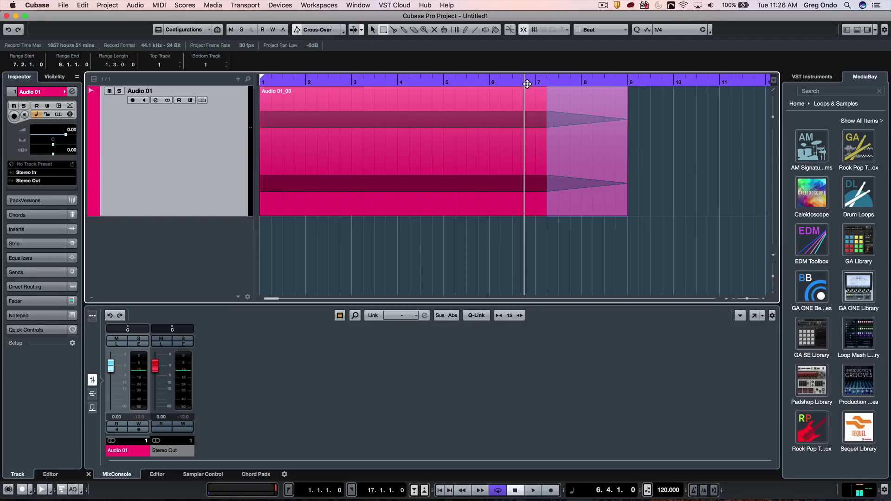
{"action": "key", "text": "space"}
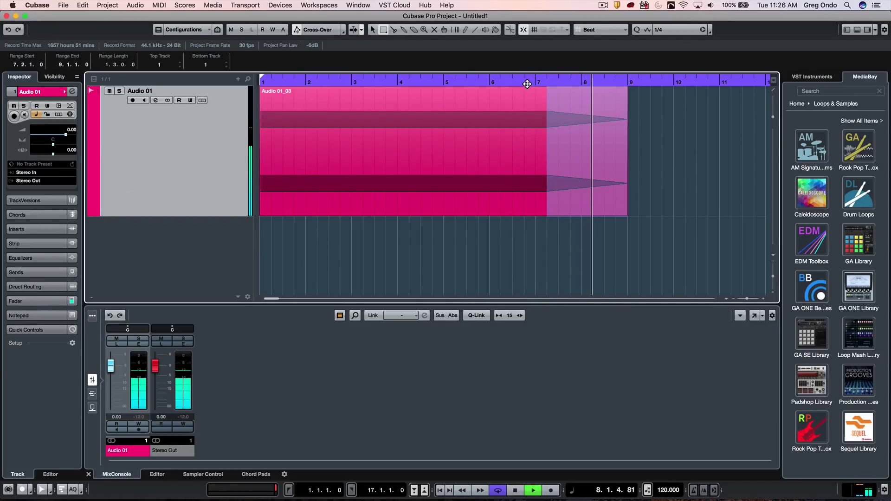
{"action": "key", "text": "space"}
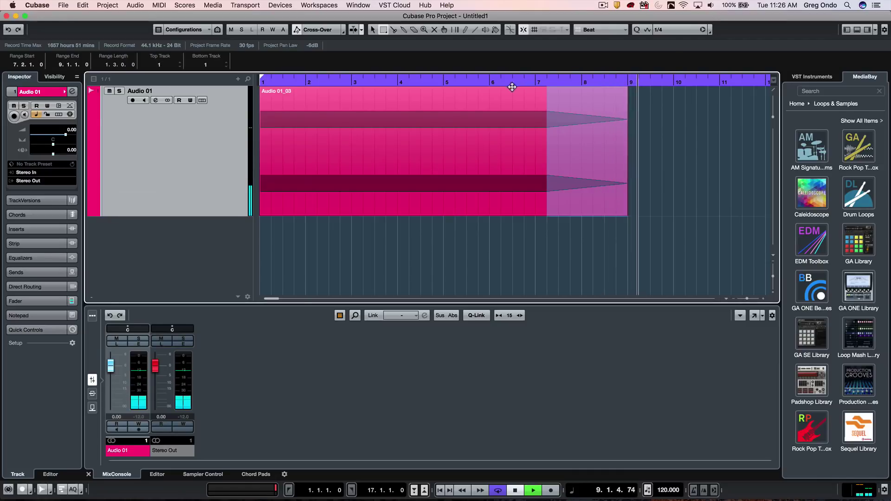
Step: Select the range from 1.1.1 to 2.3.1 at the event's start and process it with a linear fade-in
{"action": "left_click_drag", "start_coordinate": [329, 137], "coordinate": [241, 135]}
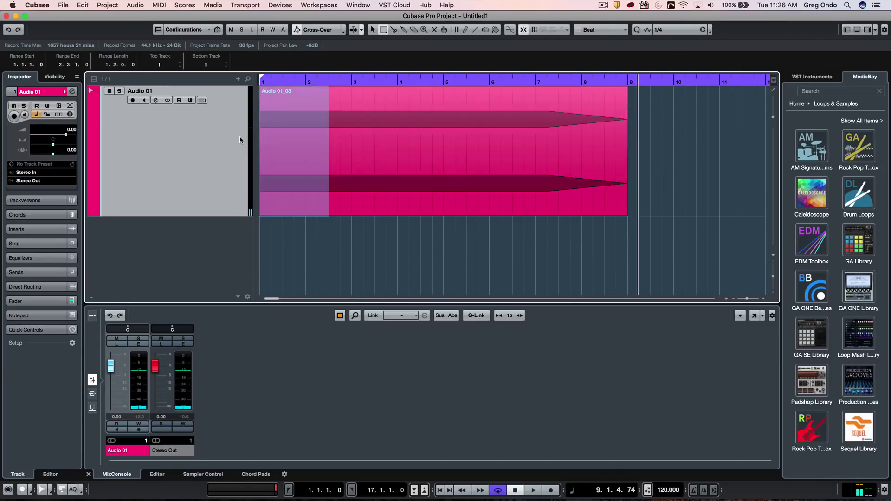
{"action": "right_click", "coordinate": [302, 101]}
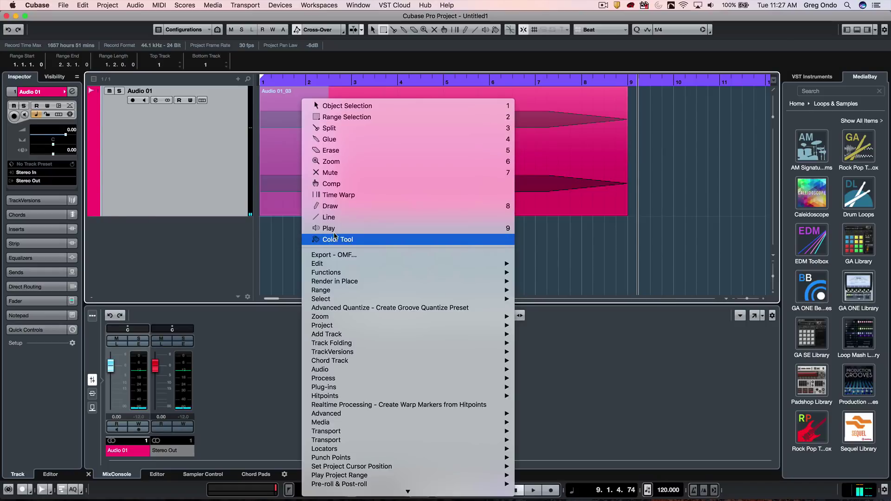
{"action": "mouse_move", "coordinate": [369, 368]}
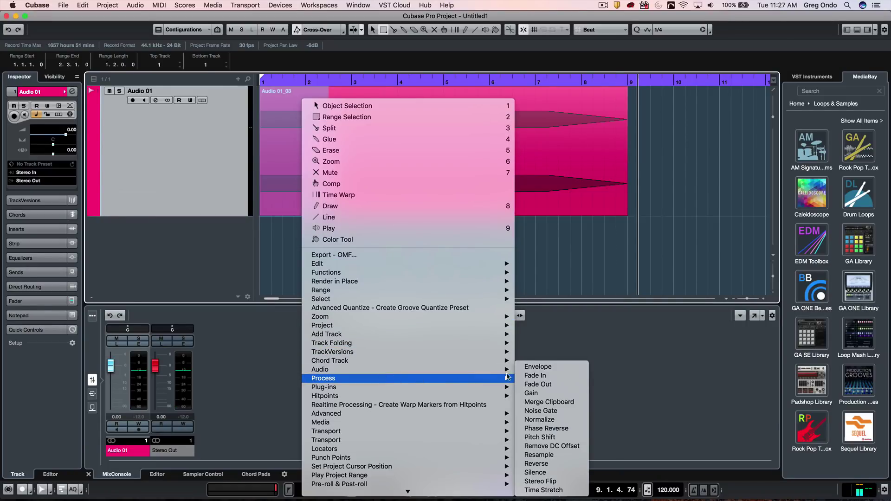
{"action": "left_click", "coordinate": [528, 377]}
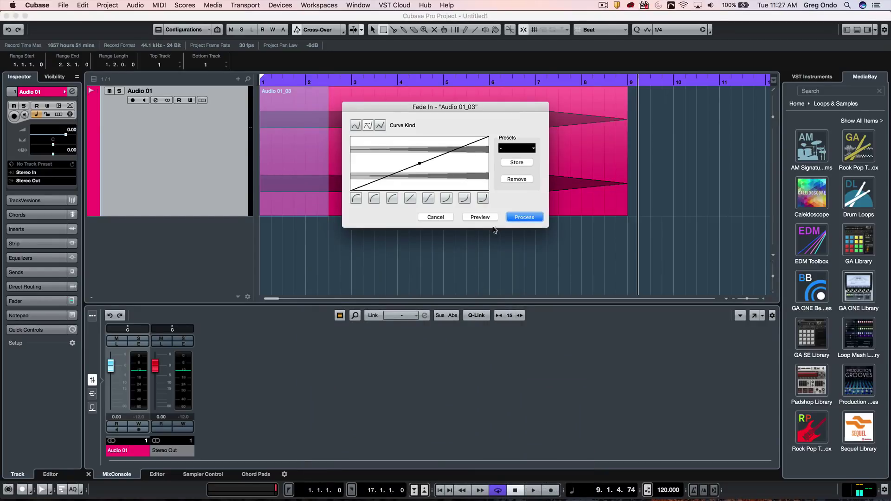
{"action": "left_click", "coordinate": [519, 216]}
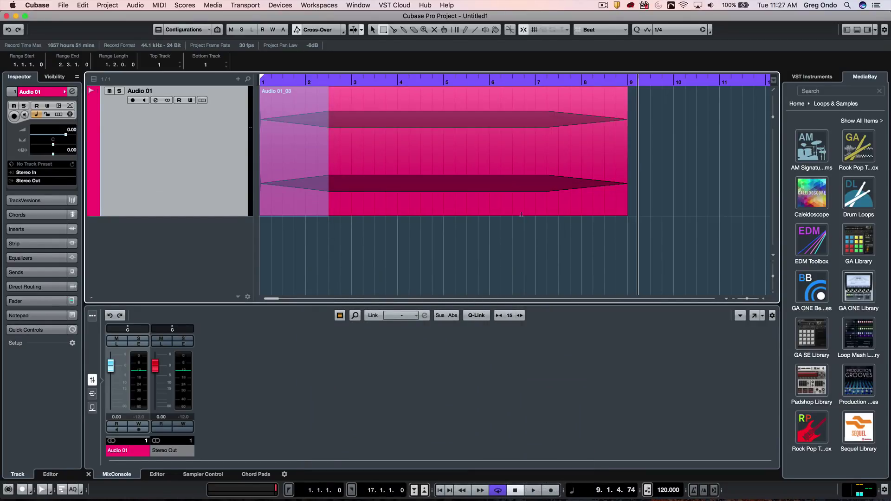
Step: Play back the project from its beginning to hear the fade-in
{"action": "key", "text": "Home"}
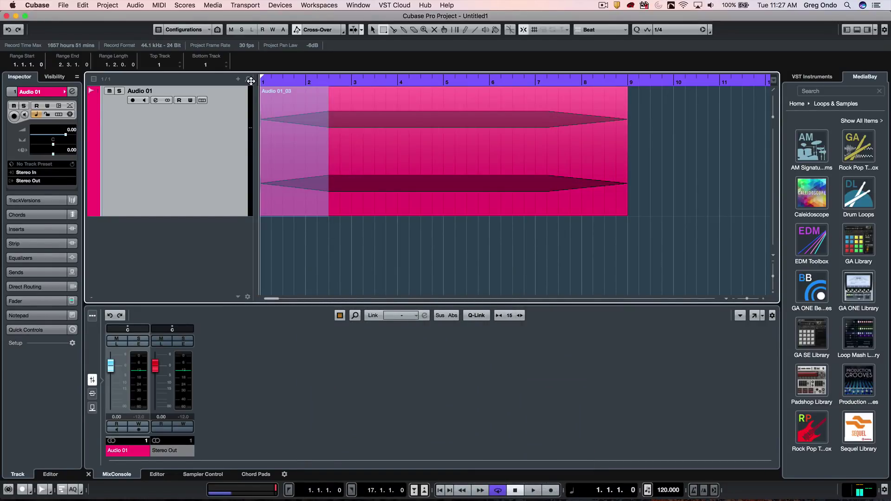
{"action": "key", "text": "space"}
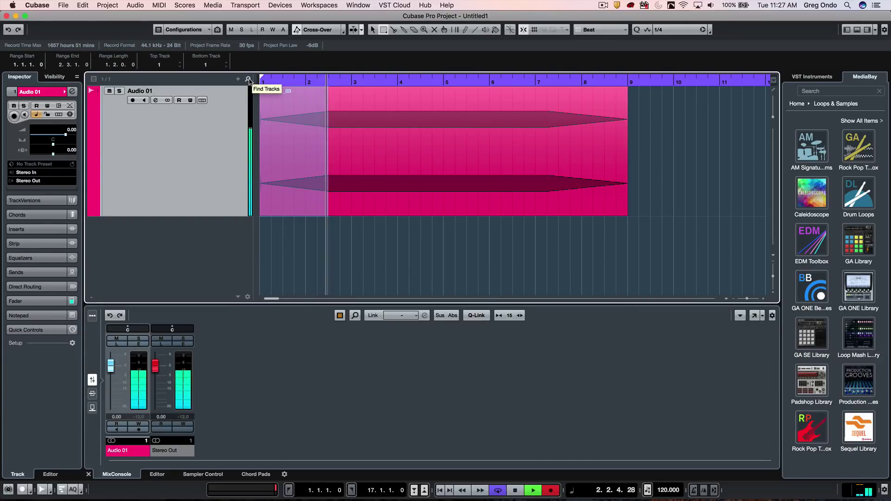
{"action": "key", "text": "space"}
Step: Select the range from 3.3.1 to 4.4.1 in the event and open the Fade Out process for it
{"action": "left_click_drag", "start_coordinate": [431, 124], "coordinate": [369, 125]}
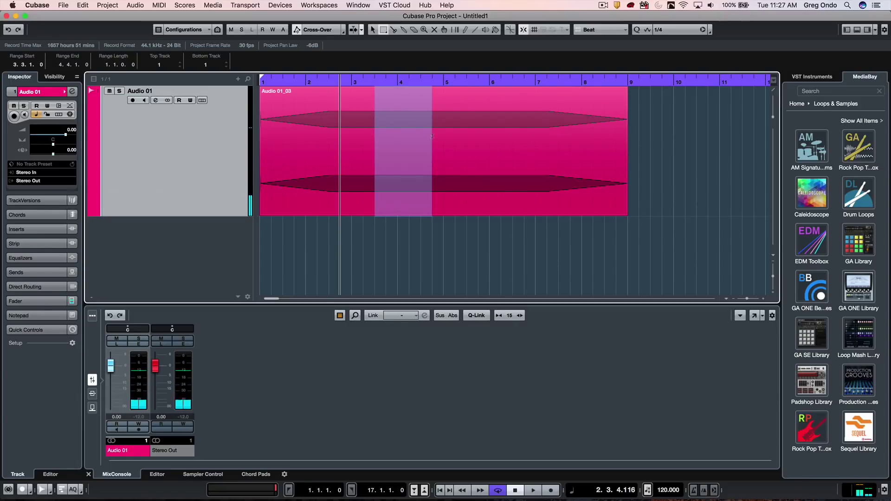
{"action": "left_click", "coordinate": [111, 6]}
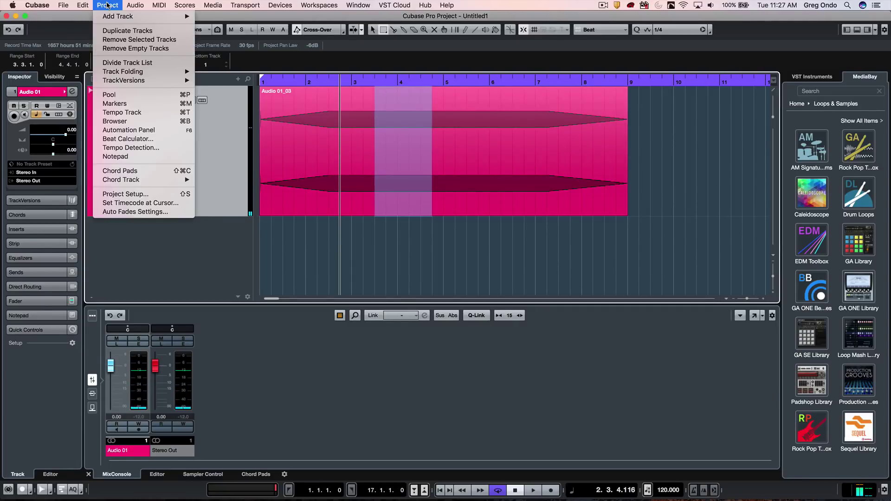
{"action": "mouse_move", "coordinate": [129, 6]}
{"action": "mouse_move", "coordinate": [144, 57]}
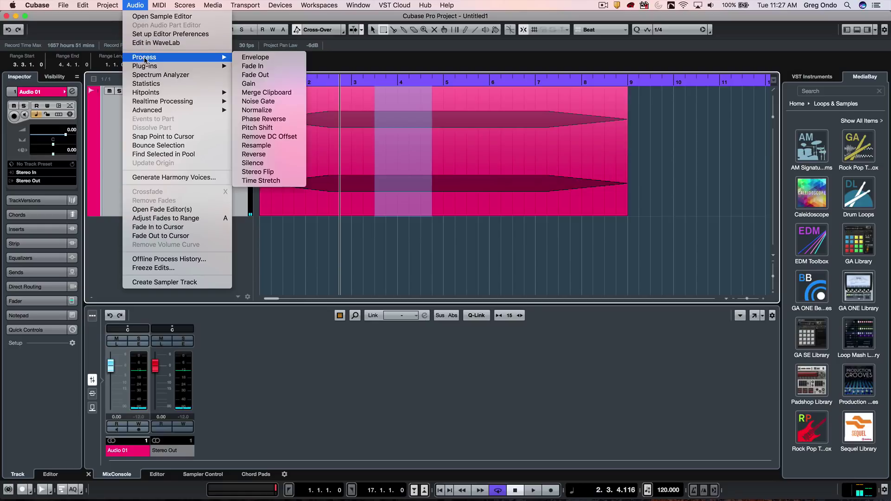
{"action": "left_click", "coordinate": [255, 75]}
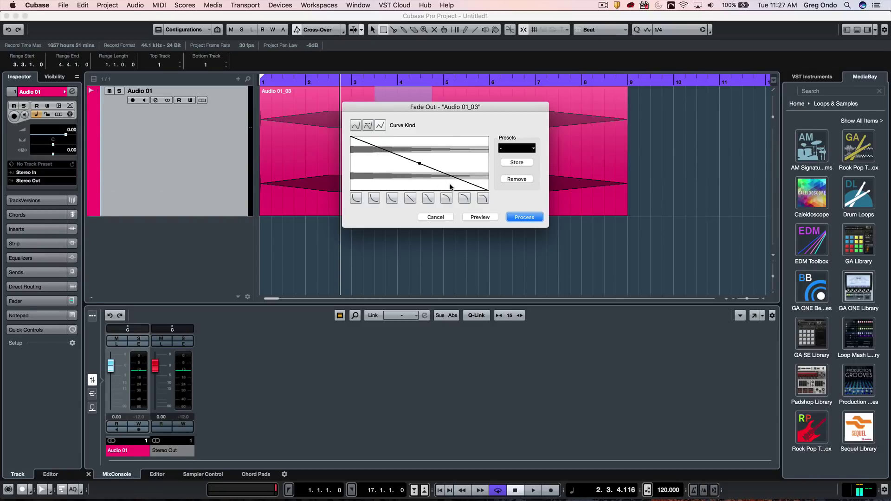
Step: Try each of the ready-made fade-out curve shapes and settle on the gently concave falling curve
{"action": "left_click", "coordinate": [357, 200]}
{"action": "left_click", "coordinate": [374, 199]}
{"action": "left_click", "coordinate": [392, 199]}
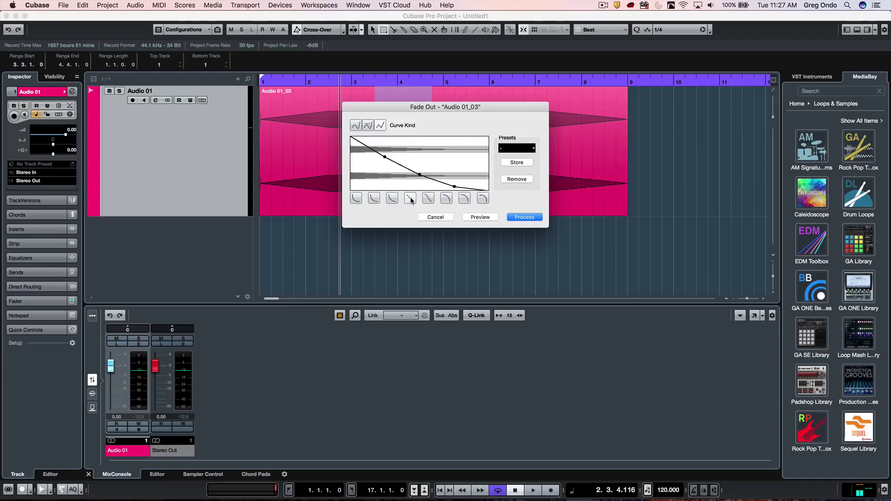
{"action": "left_click", "coordinate": [411, 200]}
{"action": "left_click", "coordinate": [428, 200]}
{"action": "left_click", "coordinate": [446, 200]}
{"action": "left_click", "coordinate": [464, 200]}
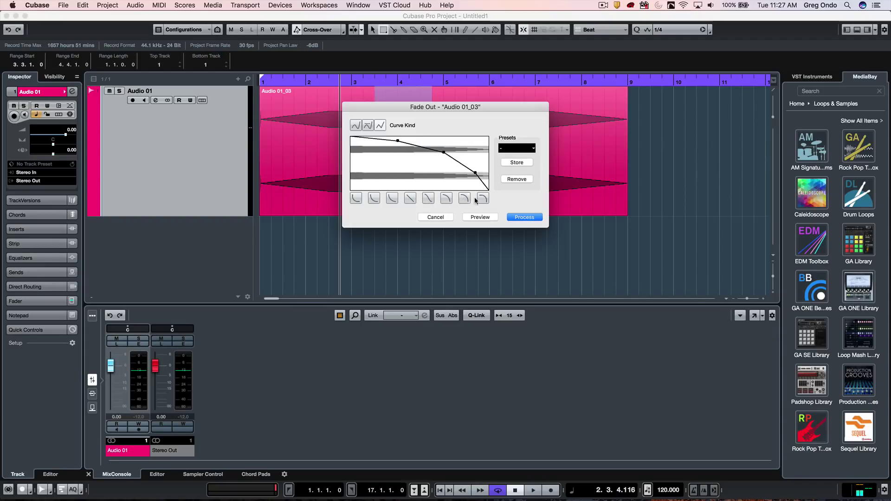
{"action": "left_click", "coordinate": [482, 199]}
{"action": "left_click", "coordinate": [446, 200]}
{"action": "left_click", "coordinate": [428, 200]}
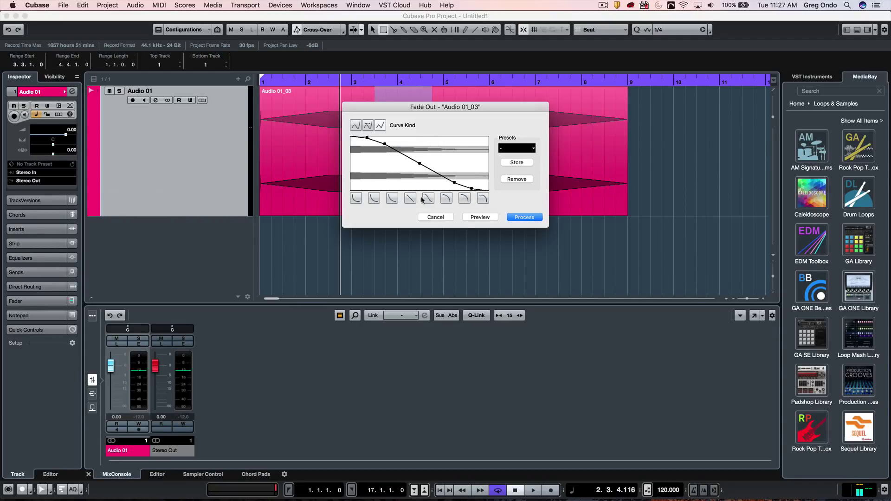
{"action": "left_click", "coordinate": [411, 200]}
{"action": "left_click", "coordinate": [392, 199]}
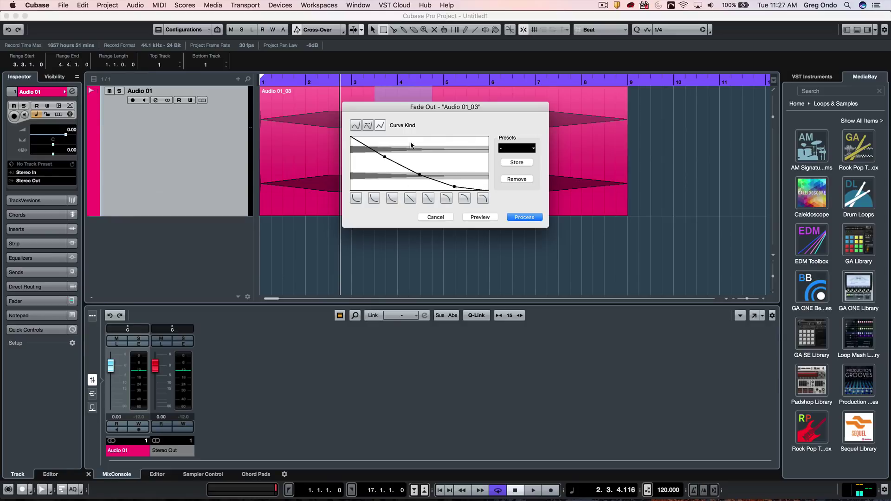
Step: Try the spline curve kind, switch back to linear, and reshape the fade-out into a jagged zigzag with additional curve points
{"action": "left_click", "coordinate": [355, 125]}
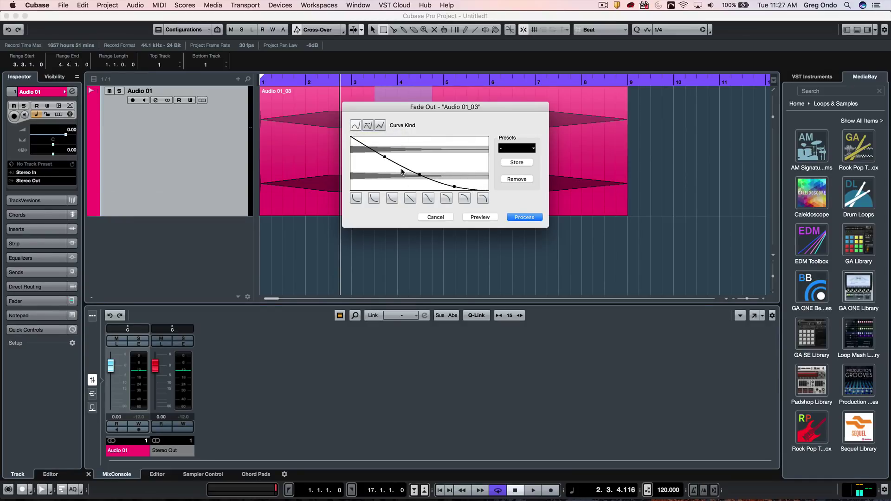
{"action": "left_click_drag", "start_coordinate": [419, 174], "coordinate": [394, 165]}
{"action": "left_click", "coordinate": [380, 125]}
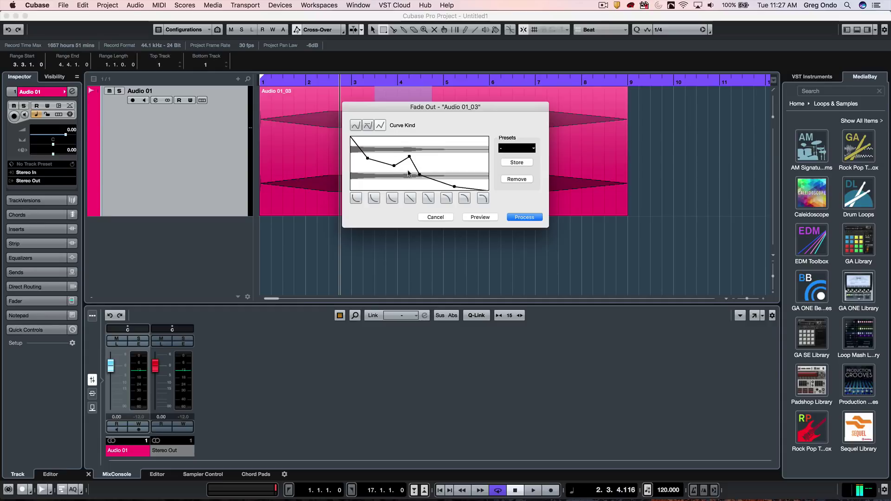
{"action": "left_click_drag", "start_coordinate": [441, 182], "coordinate": [443, 158]}
{"action": "left_click_drag", "start_coordinate": [472, 187], "coordinate": [475, 165]}
{"action": "left_click_drag", "start_coordinate": [374, 159], "coordinate": [388, 148]}
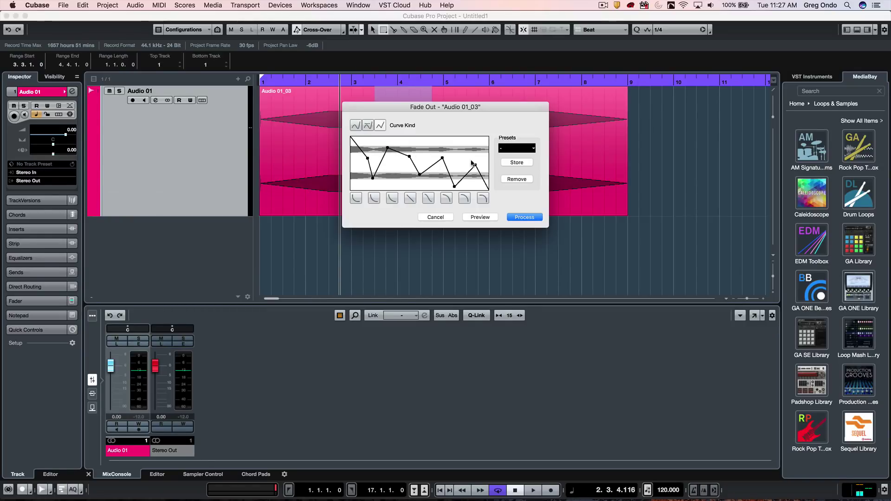
Step: Store the custom fade-out curve as a preset named "jhytfdiutf"
{"action": "left_click", "coordinate": [517, 163]}
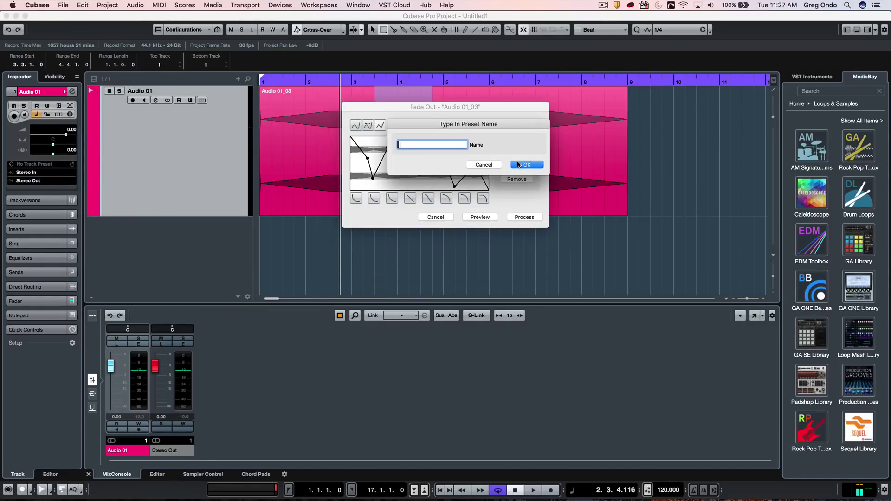
{"action": "type", "text": "jhytfdiutf"}
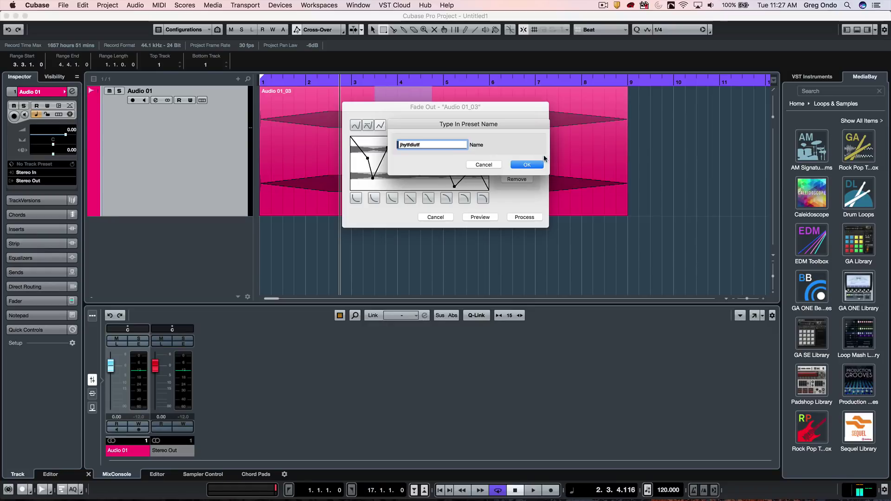
{"action": "left_click", "coordinate": [520, 165]}
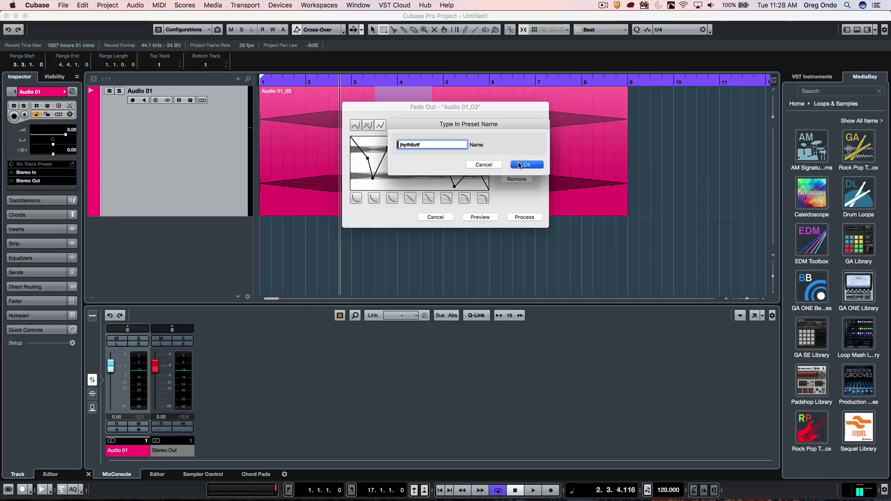
Step: Process the selected range with the custom zigzag fade-out and play back the result
{"action": "left_click", "coordinate": [524, 217]}
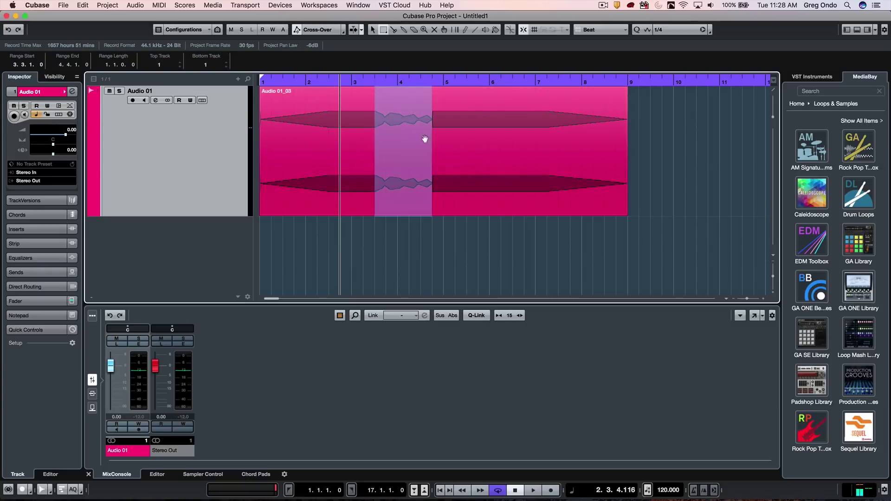
{"action": "key", "text": "space"}
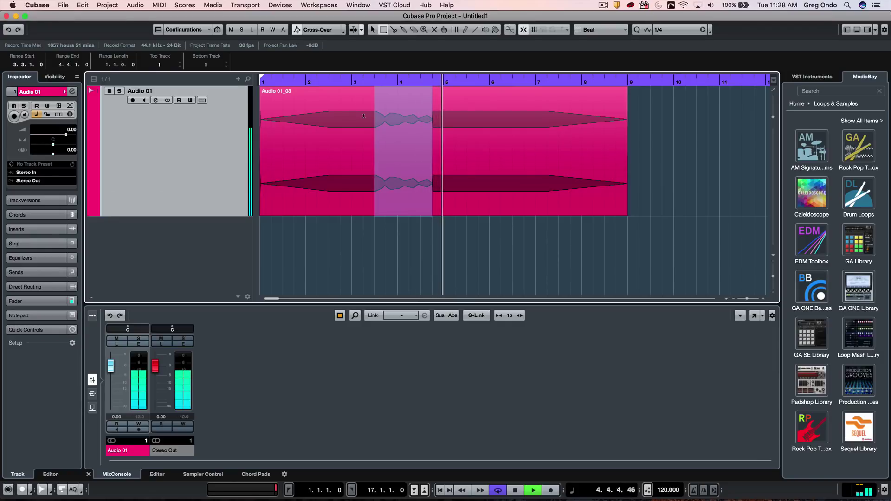
{"action": "key", "text": "space"}
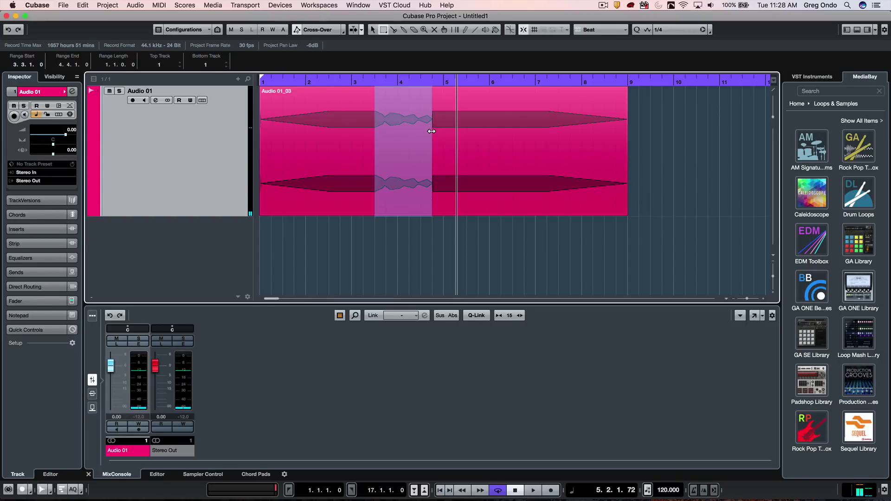
Step: Undo the custom fade-out, the fade-in and the first fade-out to restore the event's original audio
{"action": "key", "text": "super+z"}
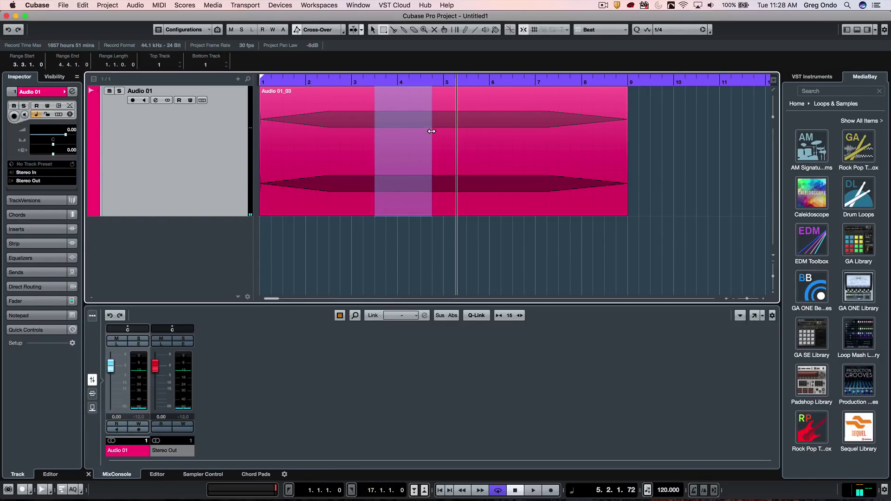
{"action": "key", "text": "super+z"}
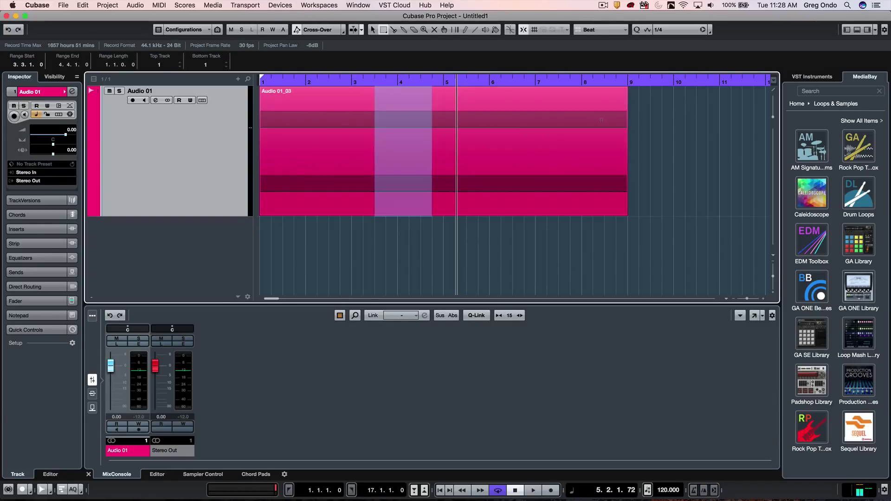
Step: Select the range from 7.3.1.0 past the event's end and adjust the fades to that range to create a fade-out
{"action": "left_click_drag", "start_coordinate": [556, 126], "coordinate": [641, 131]}
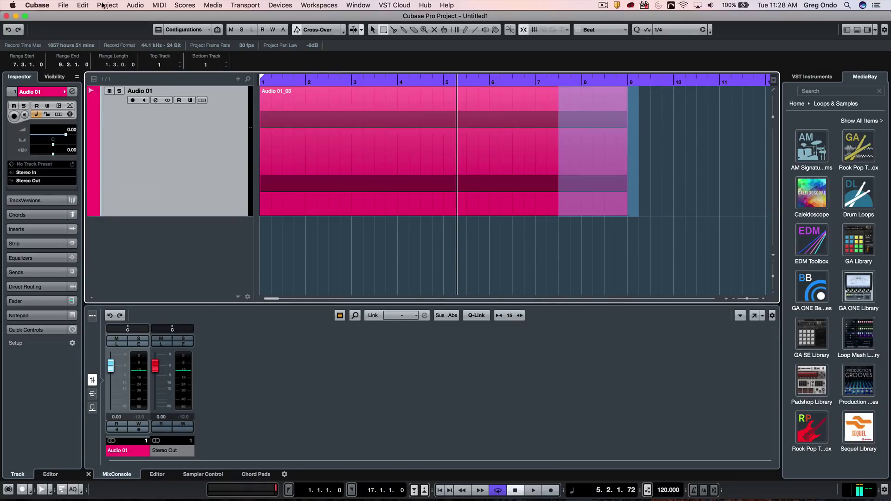
{"action": "left_click", "coordinate": [135, 5]}
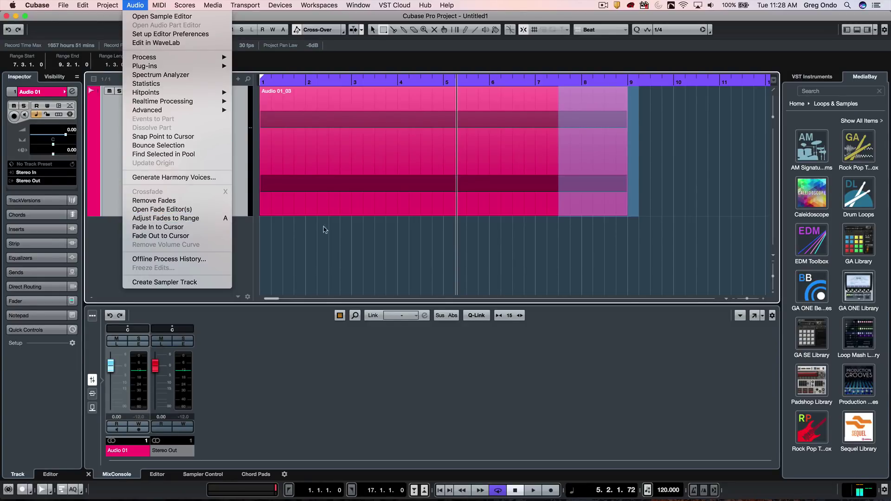
{"action": "left_click", "coordinate": [458, 149]}
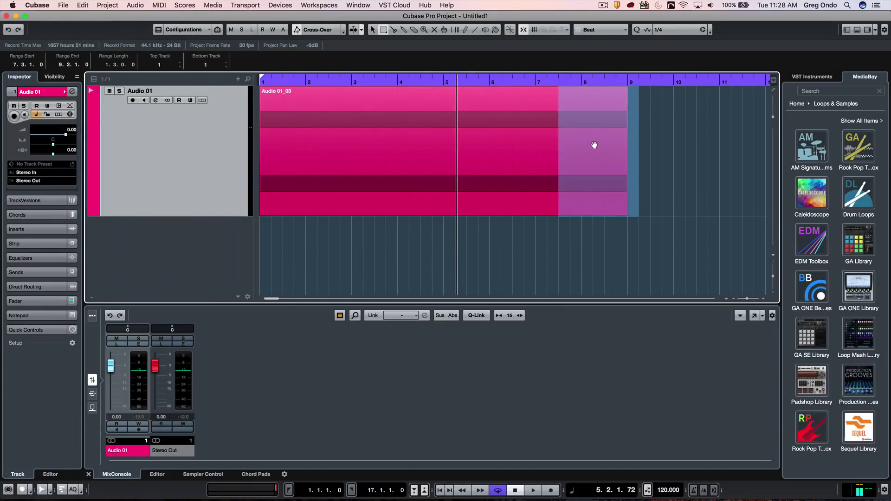
{"action": "key", "text": "a"}
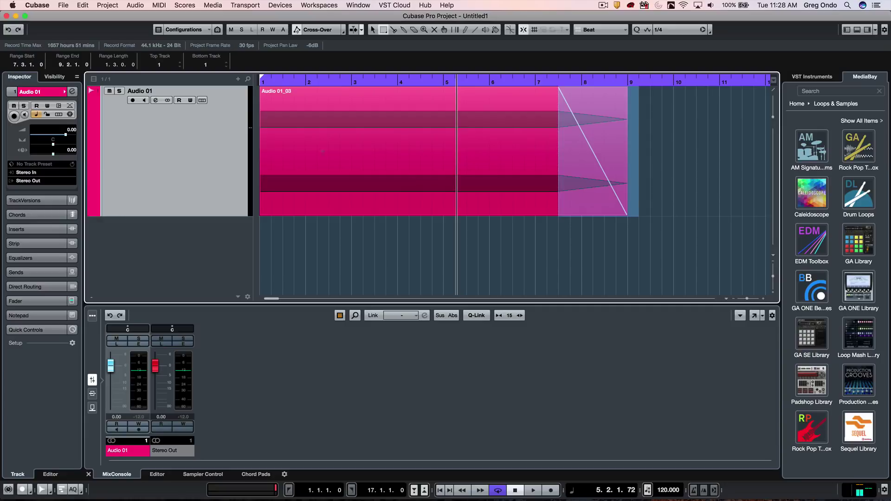
Step: Adjust the fades to the range 1.1.1.0 to 2.4.1.0 for a fade-in, and undo both range-based fades
{"action": "left_click_drag", "start_coordinate": [339, 140], "coordinate": [211, 143]}
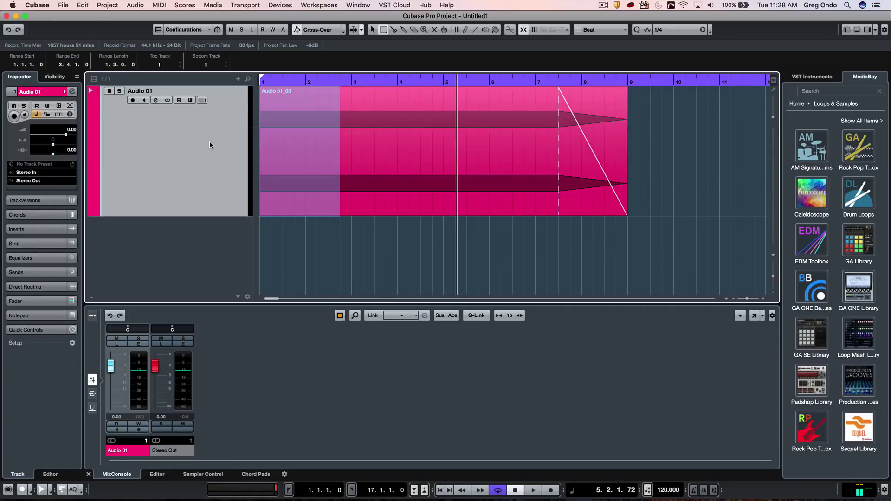
{"action": "key", "text": "a"}
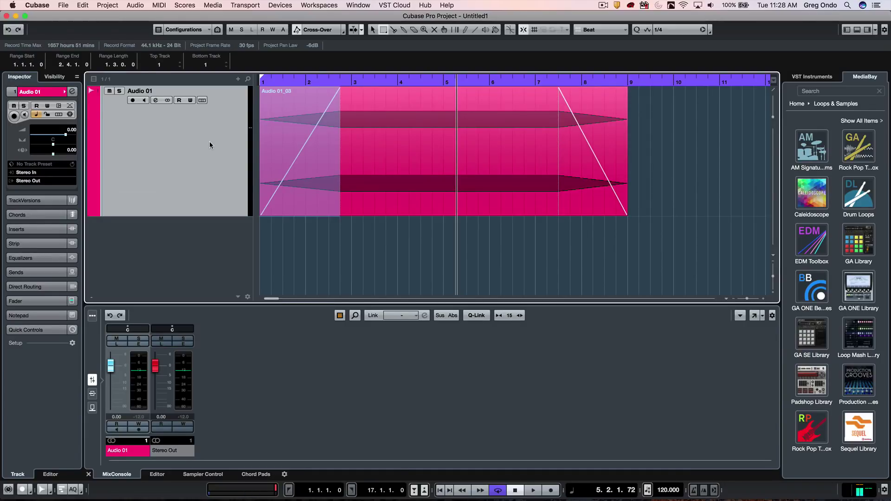
{"action": "key", "text": "super+z"}
{"action": "key", "text": "super+z"}
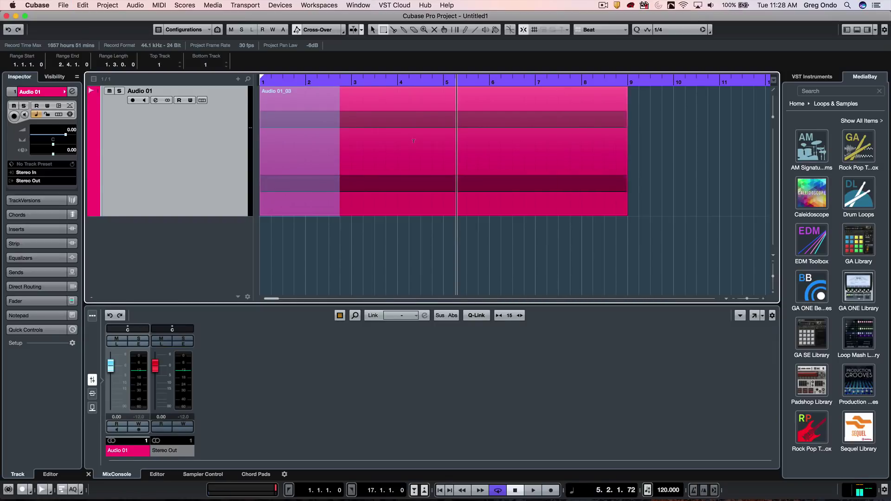
Step: Adjust the event's fades to the middle range 4.1.1.0 to 6.3.1.0, and remove the resulting fade-in and fade-out
{"action": "left_click_drag", "start_coordinate": [513, 140], "coordinate": [395, 135]}
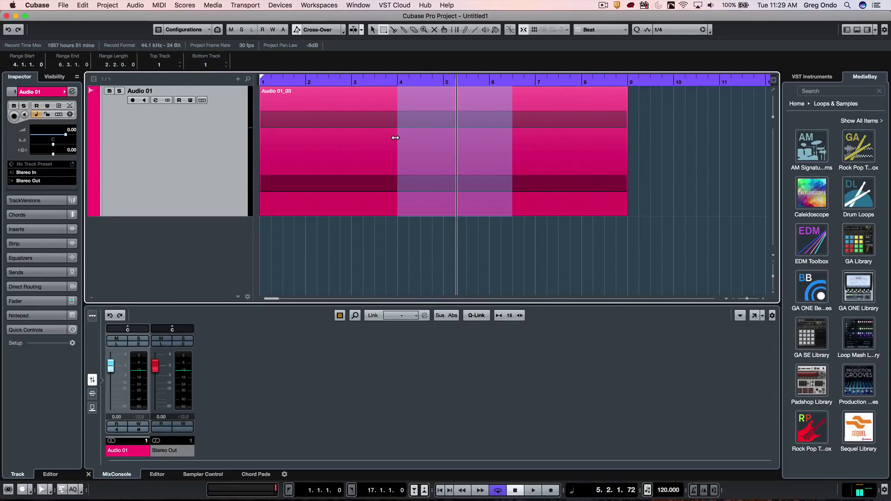
{"action": "key", "text": "a"}
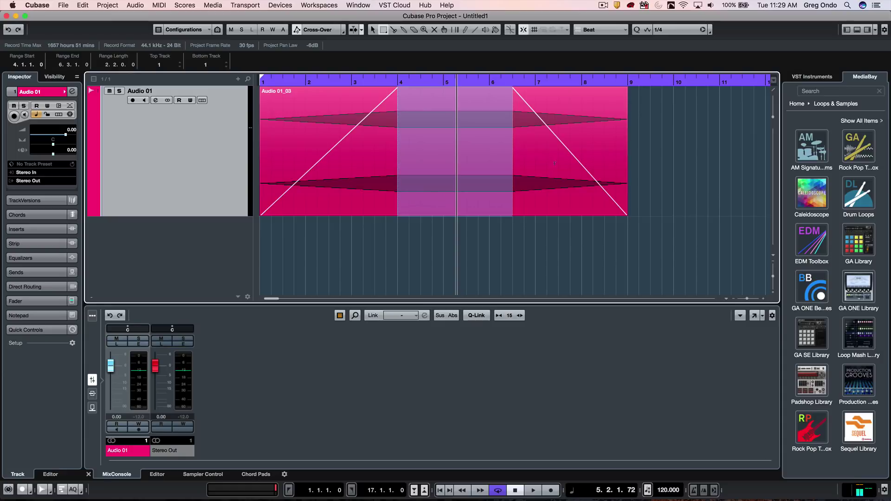
{"action": "key", "text": "shift+a"}
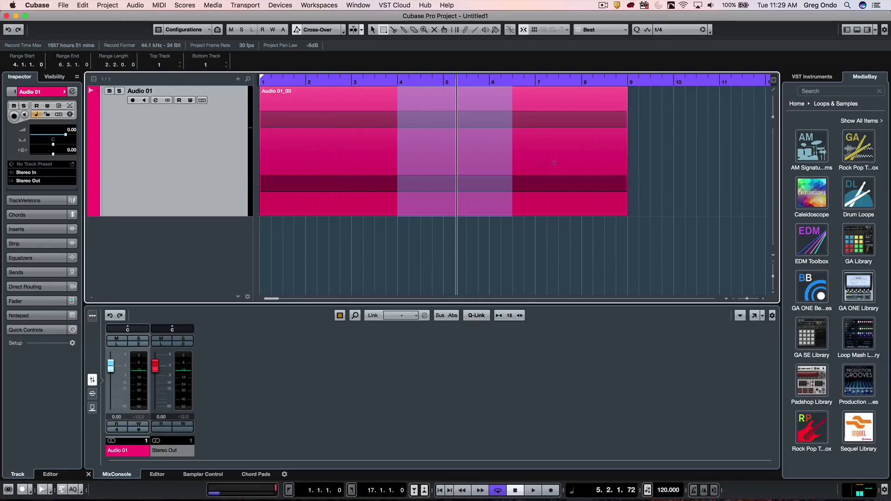
Step: Switch to the Object Selection tool and pull the event's fade-out handle inward to a length of about 1.1.2.73
{"action": "right_click", "coordinate": [566, 129]}
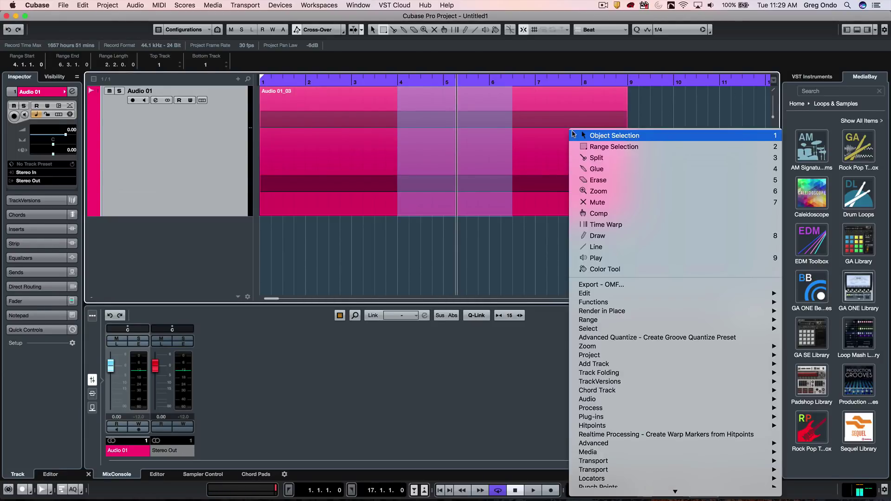
{"action": "left_click", "coordinate": [599, 135]}
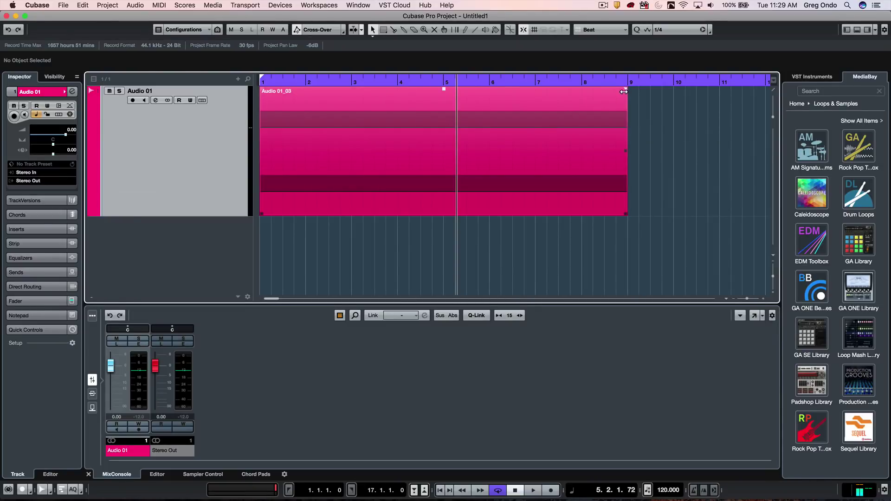
{"action": "left_click_drag", "start_coordinate": [623, 92], "coordinate": [533, 92]}
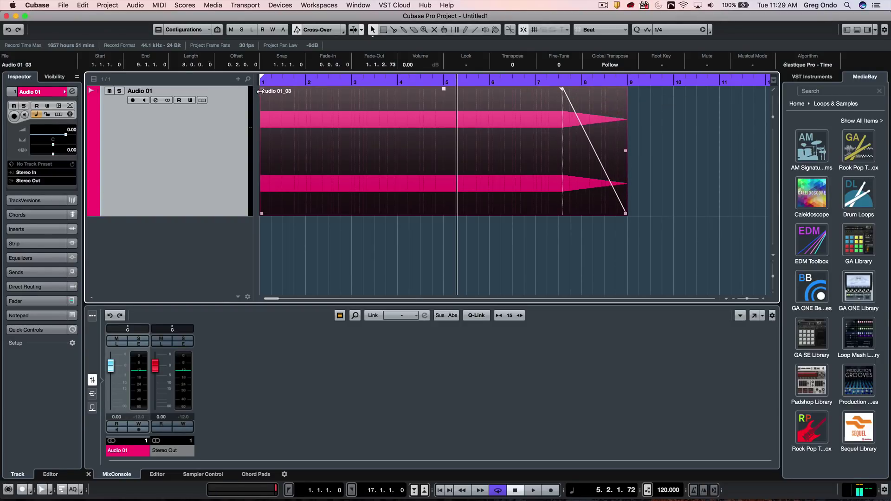
Step: Pull the event's fade-in handle inward to a length of about 2.1.2.13 and choose the S-shaped curve for it
{"action": "left_click_drag", "start_coordinate": [262, 89], "coordinate": [370, 99]}
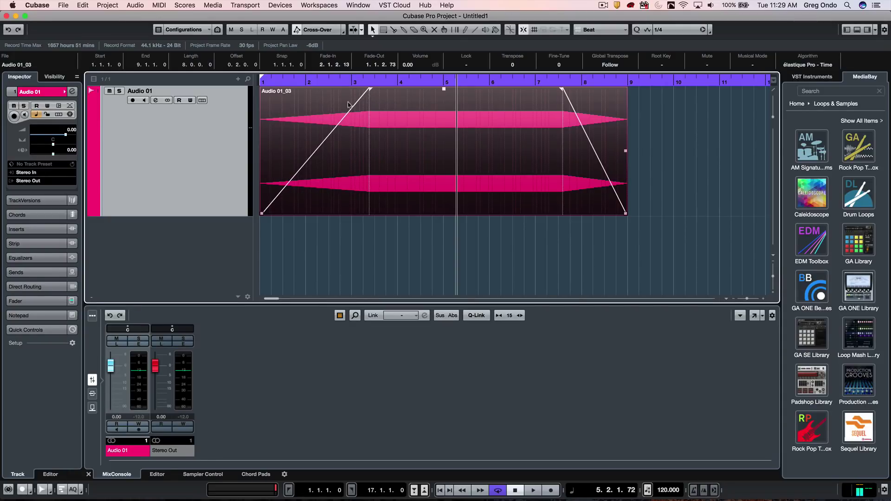
{"action": "double_click", "coordinate": [302, 137]}
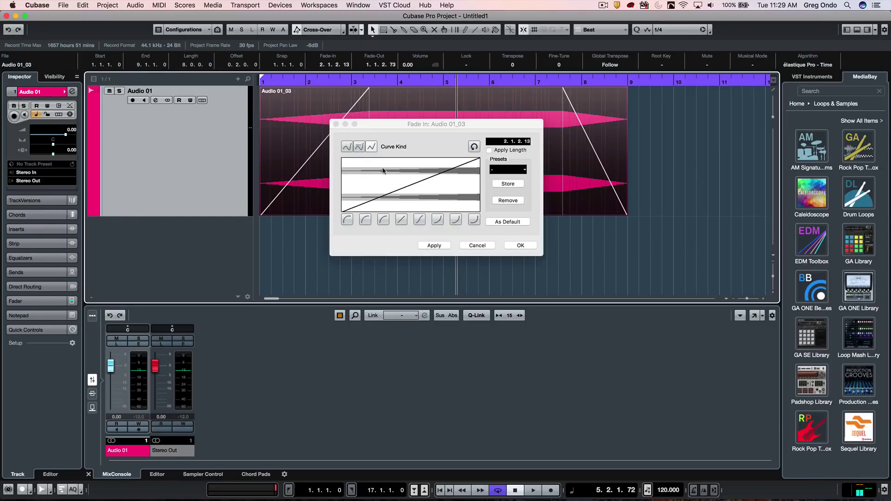
{"action": "left_click", "coordinate": [419, 220]}
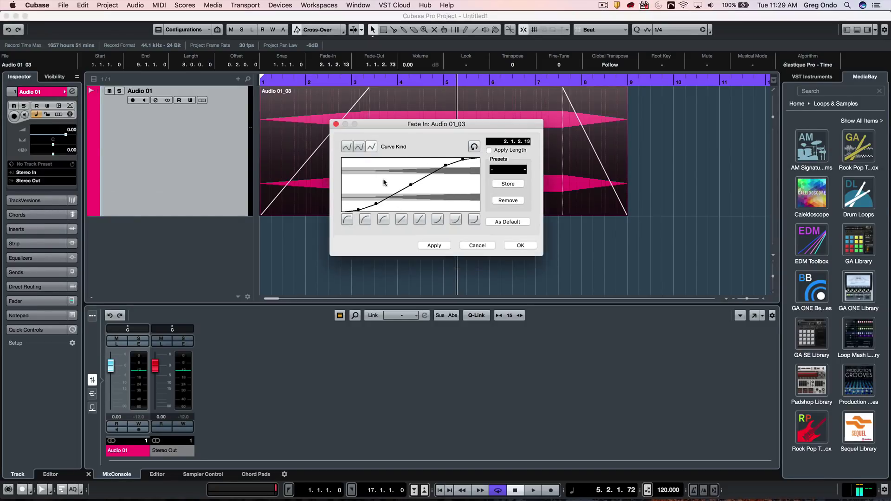
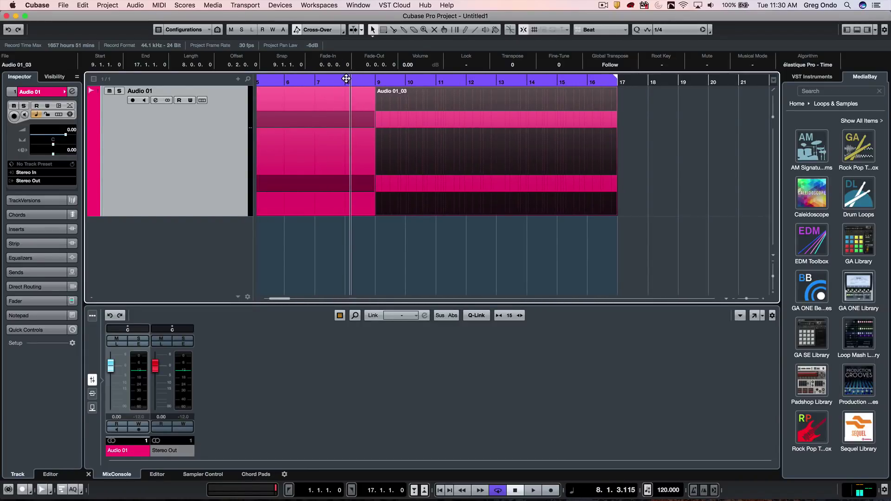
Step: Play across the boundary between the two events at bar 9 twice, starting from 7.4.1.0 and from 8.1.1.0
{"action": "left_click_drag", "start_coordinate": [351, 75], "coordinate": [324, 87]}
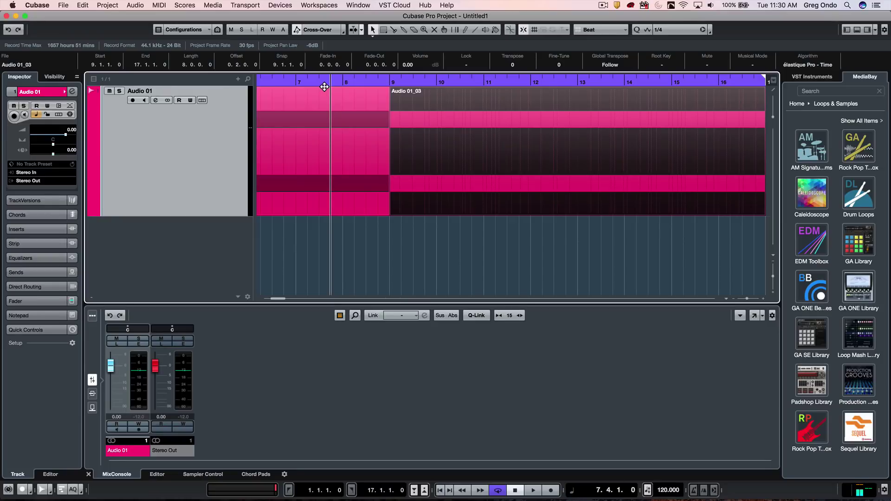
{"action": "key", "text": "space"}
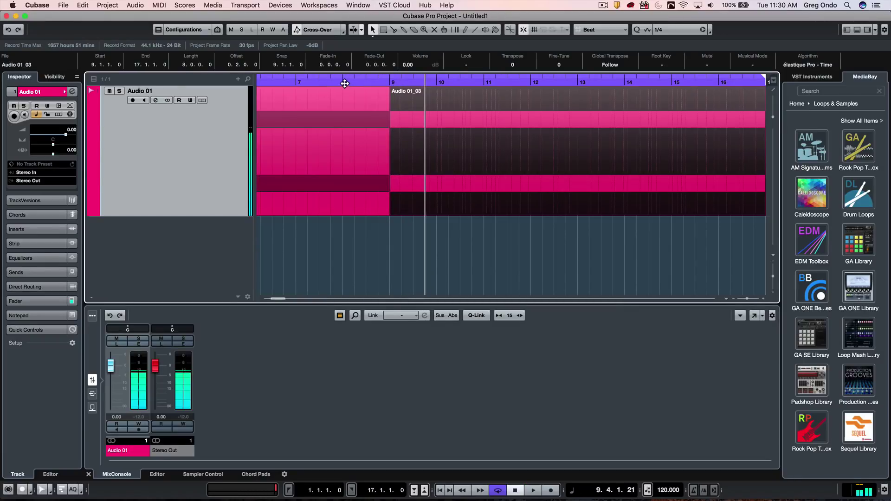
{"action": "key", "text": "space"}
{"action": "left_click", "coordinate": [339, 84]}
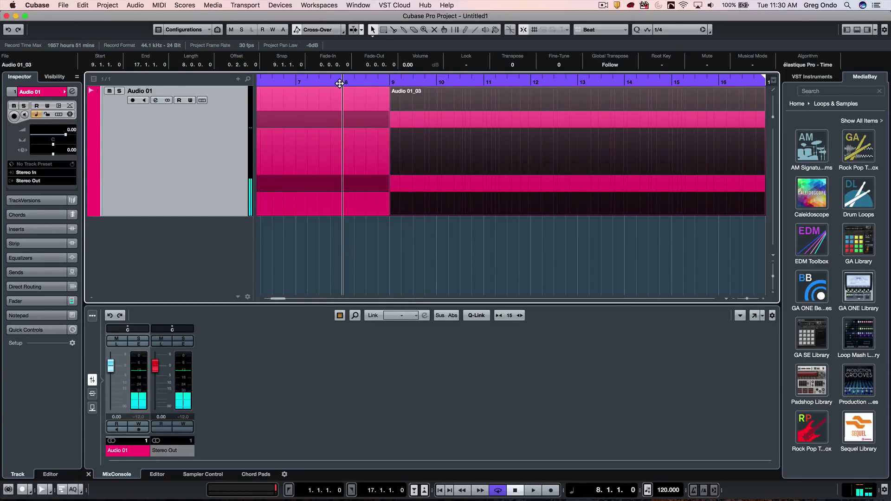
{"action": "key", "text": "space"}
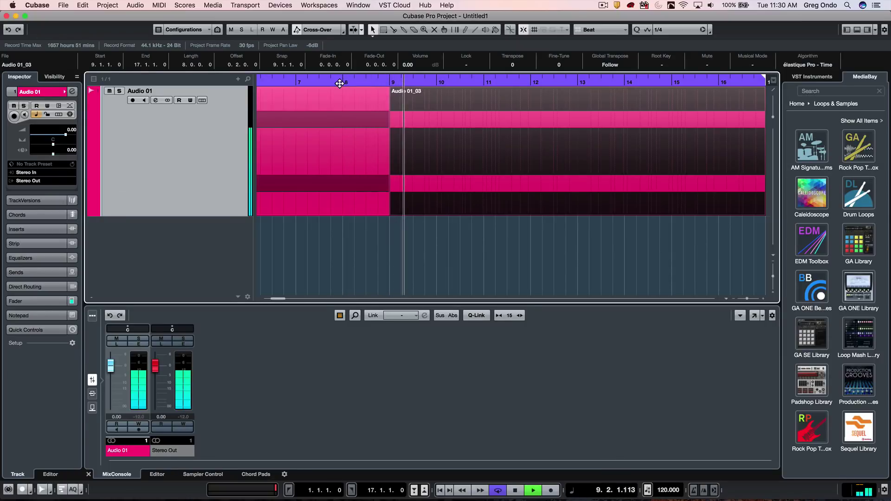
{"action": "key", "text": "space"}
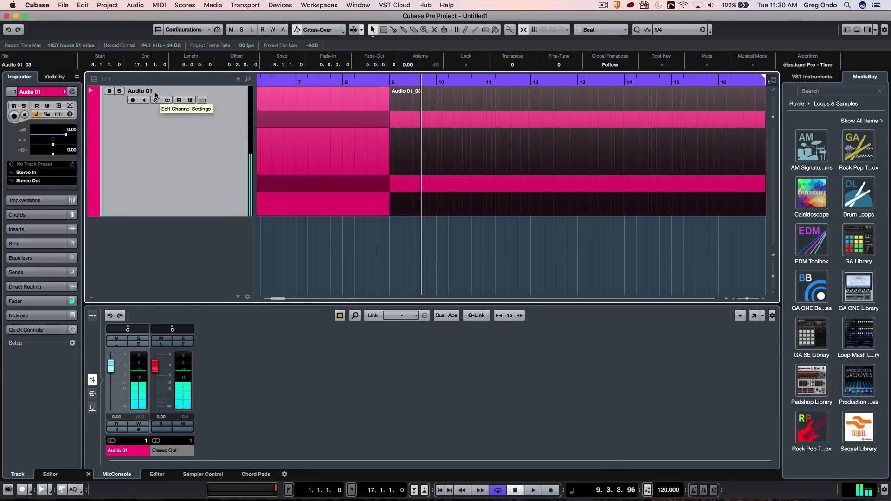
Step: Examine the fade and crossfade options in the project's Auto Fades settings and close them without changes
{"action": "left_click", "coordinate": [134, 6]}
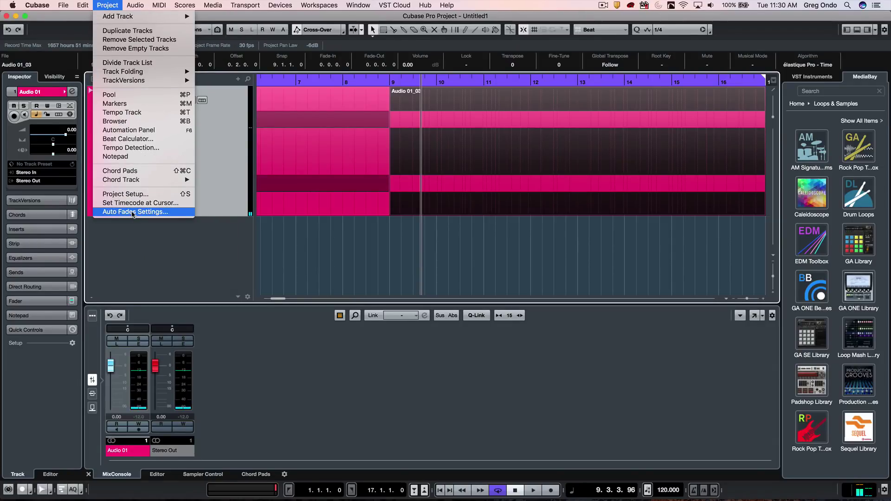
{"action": "left_click", "coordinate": [134, 212]}
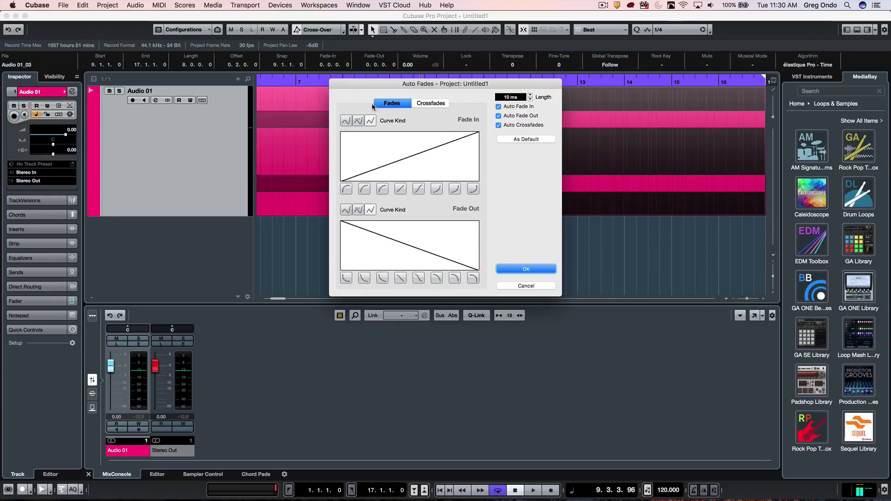
{"action": "left_click", "coordinate": [426, 103]}
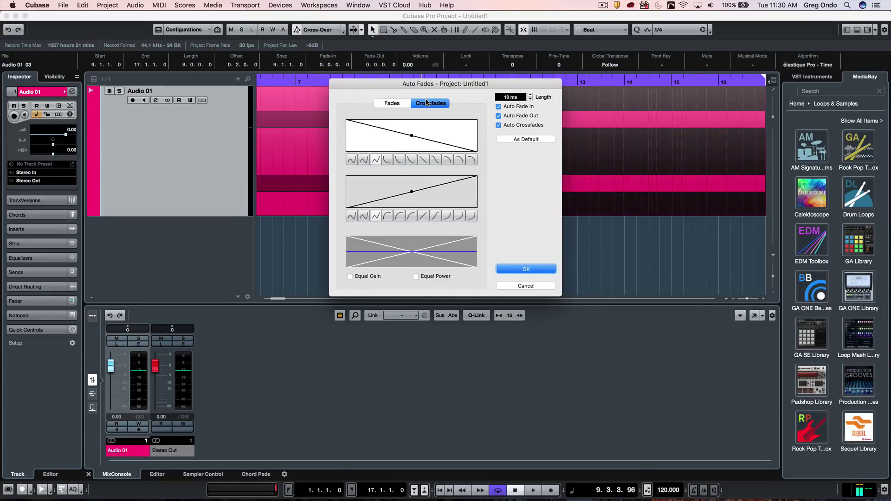
{"action": "left_click", "coordinate": [391, 104]}
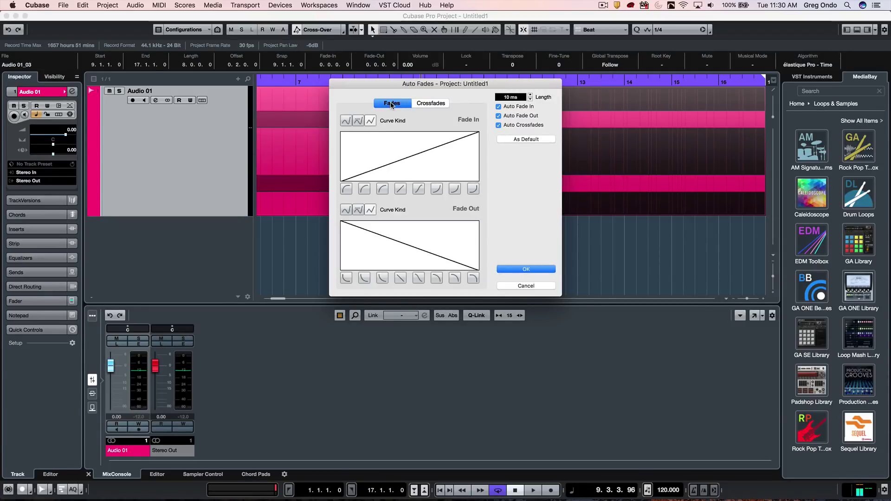
{"action": "left_click", "coordinate": [515, 285]}
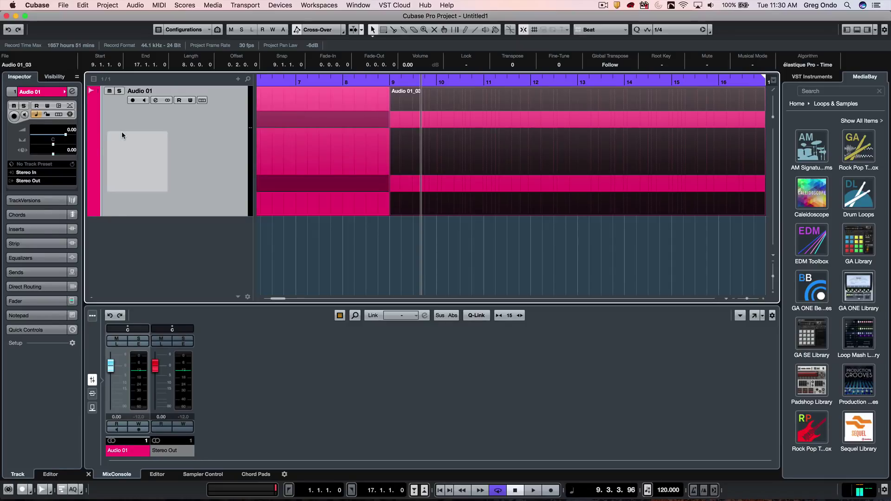
Step: Enable Auto Fade In, Auto Fade Out and Auto Crossfades in the Auto Fades settings of track Audio 01
{"action": "left_click", "coordinate": [68, 106]}
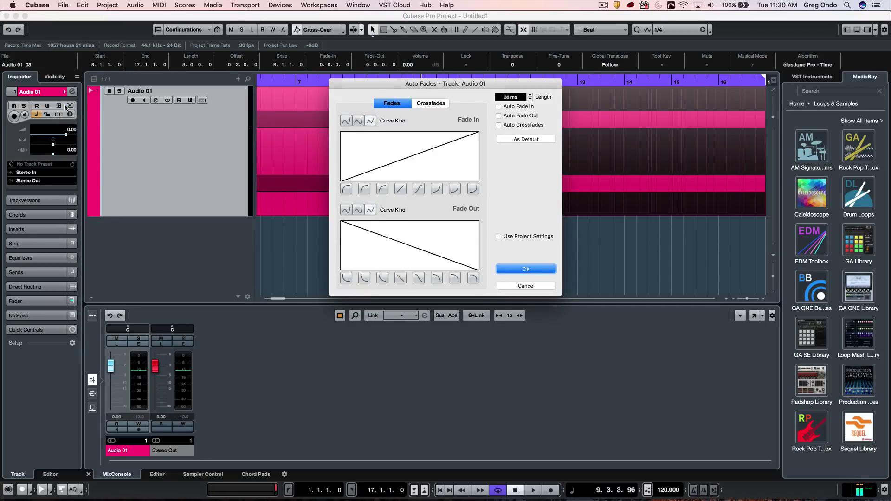
{"action": "left_click", "coordinate": [498, 107]}
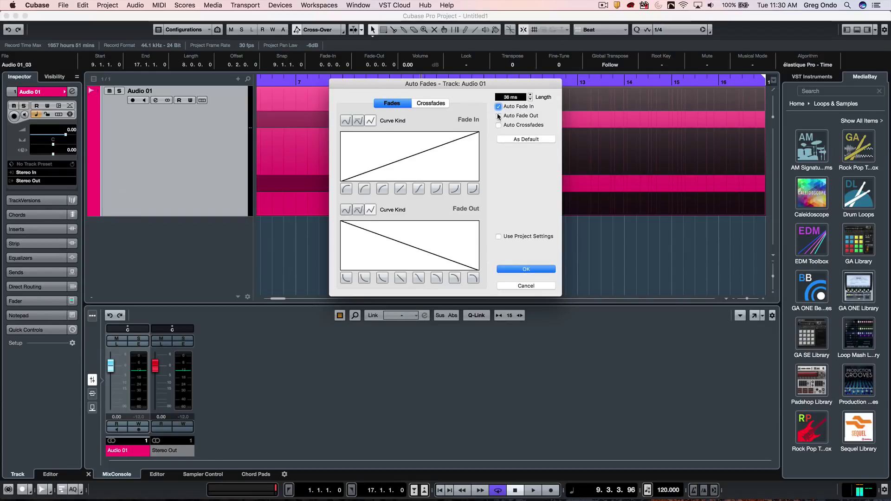
{"action": "left_click", "coordinate": [496, 116]}
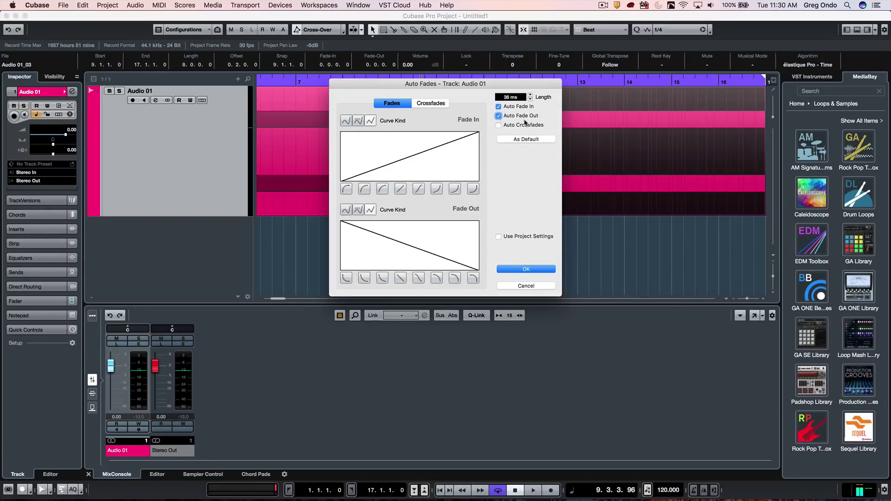
{"action": "left_click", "coordinate": [496, 125]}
{"action": "left_click", "coordinate": [526, 270]}
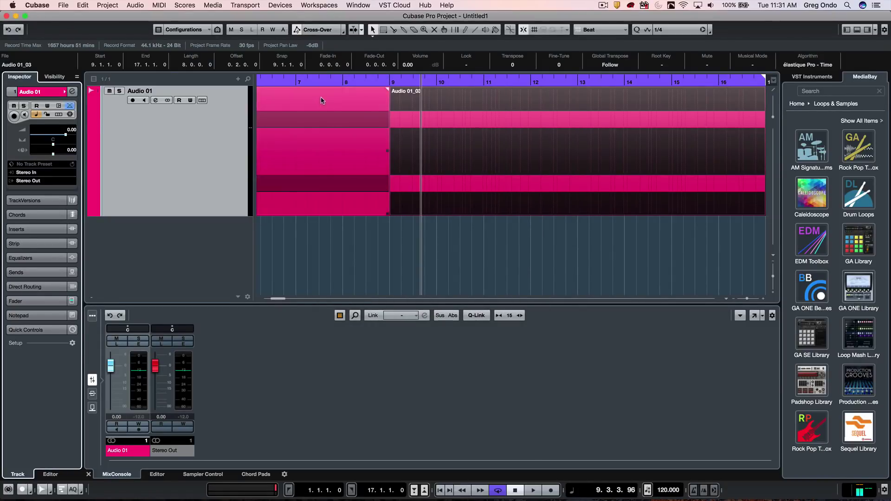
Step: Play from 7.2.1.0 across the event boundary at bar 9 to hear the track's auto fades
{"action": "left_click", "coordinate": [328, 80]}
{"action": "left_click", "coordinate": [311, 81]}
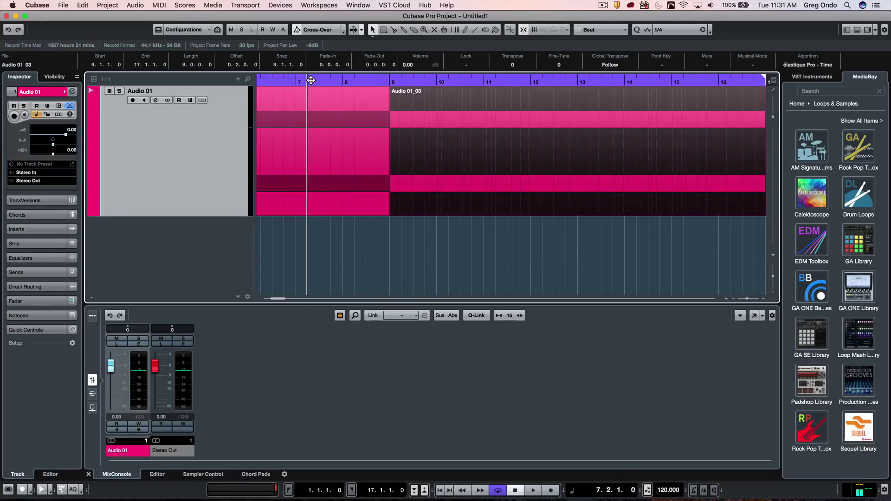
{"action": "key", "text": "space"}
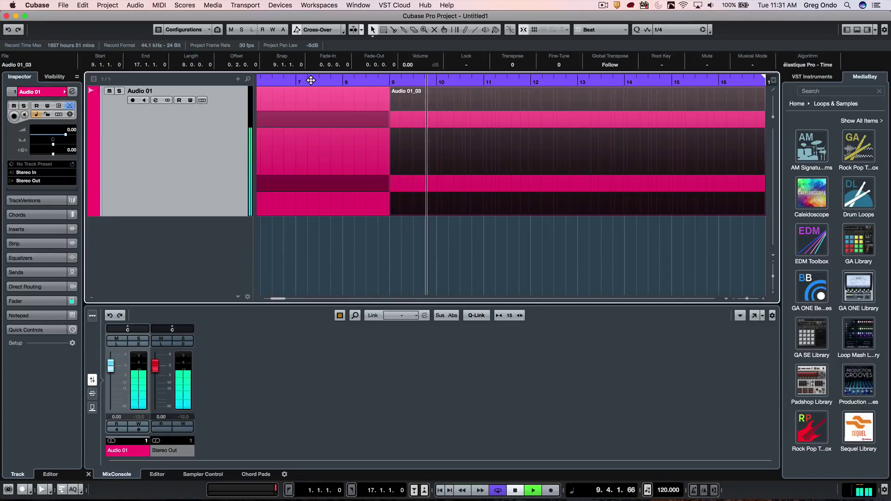
{"action": "key", "text": "space"}
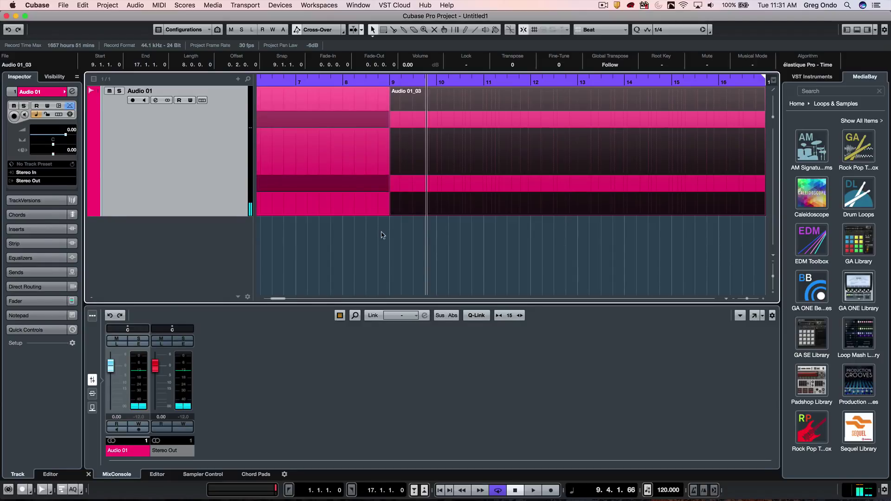
Step: Create a crossfade between the two adjoining events at bar 9, inspect it up close, and undo it
{"action": "left_click", "coordinate": [365, 233]}
{"action": "left_click_drag", "start_coordinate": [365, 233], "coordinate": [409, 162]}
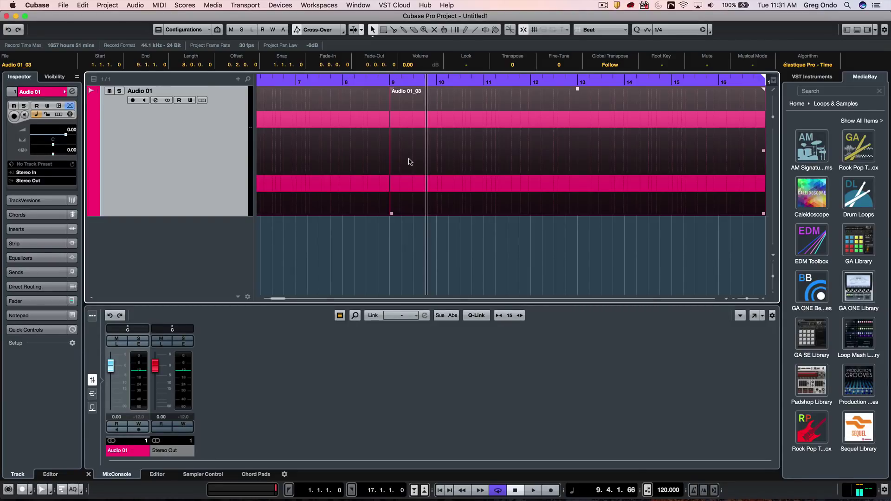
{"action": "key", "text": "x"}
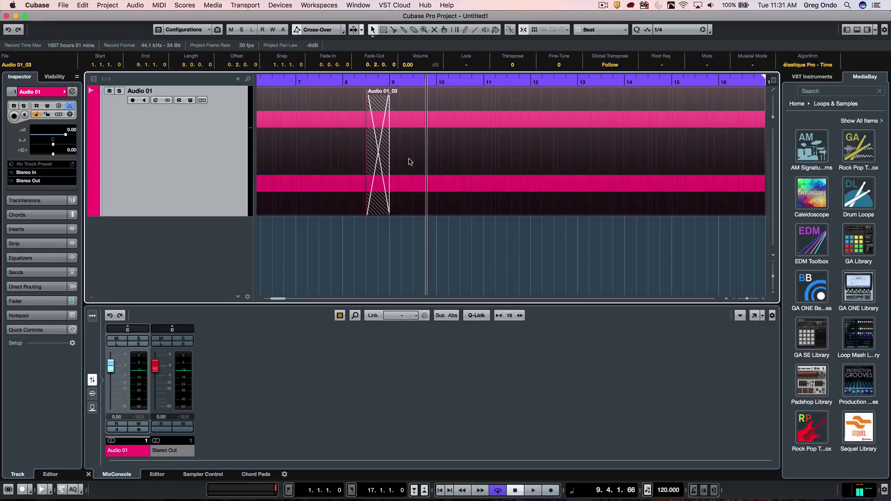
{"action": "left_click", "coordinate": [373, 82]}
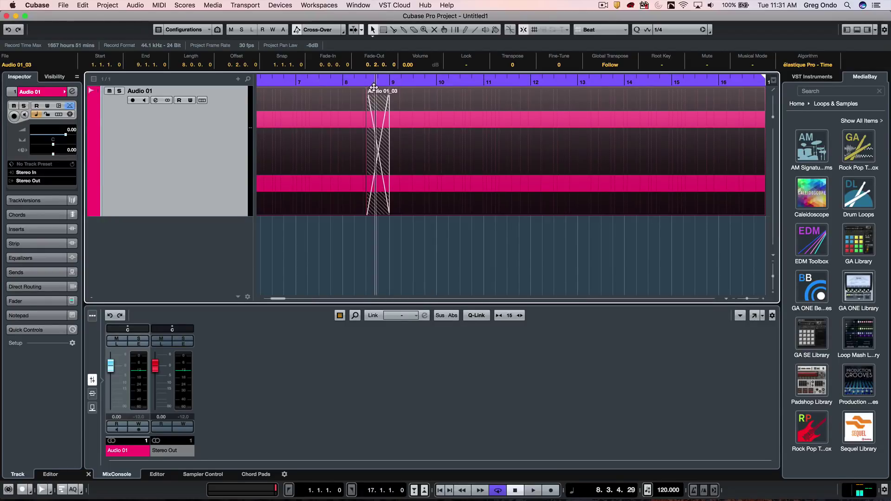
{"action": "key", "text": "h"}
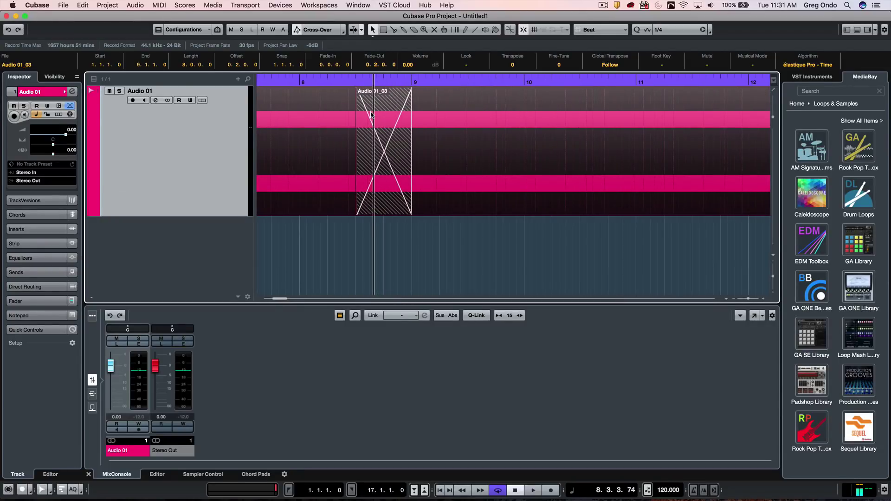
{"action": "left_click", "coordinate": [382, 174]}
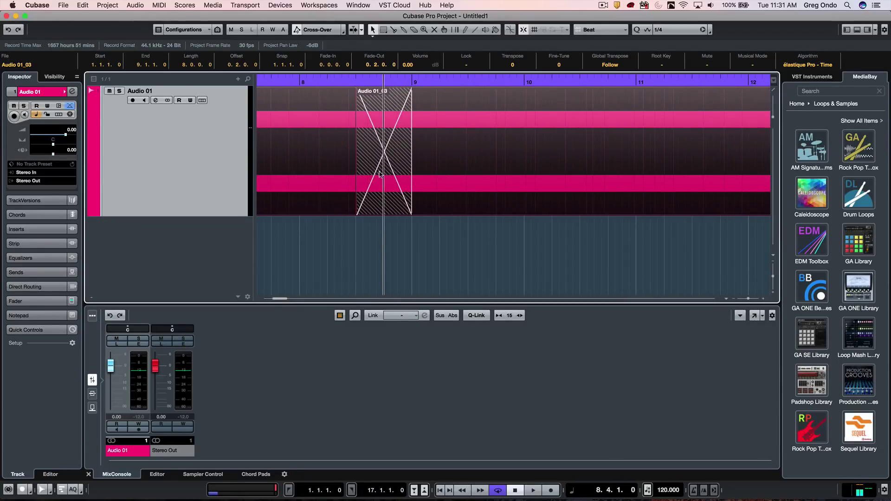
{"action": "key", "text": "super+z"}
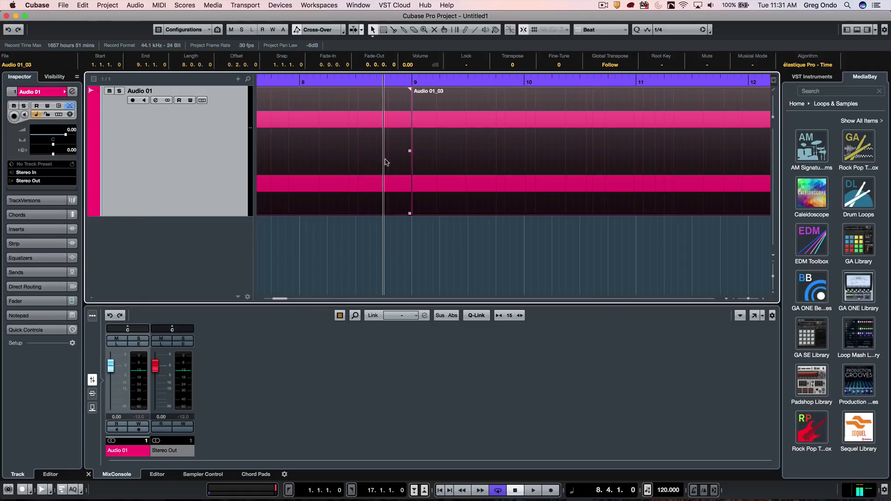
Step: Move the second event earlier with snap off to start at 8.3.4.7, overlapping the first, and crossfade the overlap
{"action": "mouse_move", "coordinate": [489, 167]}
{"action": "left_mouse_down"}
{"action": "mouse_move", "coordinate": [462, 164]}
{"action": "mouse_move", "coordinate": [510, 183]}
{"action": "mouse_move", "coordinate": [457, 182]}
{"action": "mouse_move", "coordinate": [528, 170]}
{"action": "mouse_move", "coordinate": [493, 174]}
{"action": "left_mouse_up"}
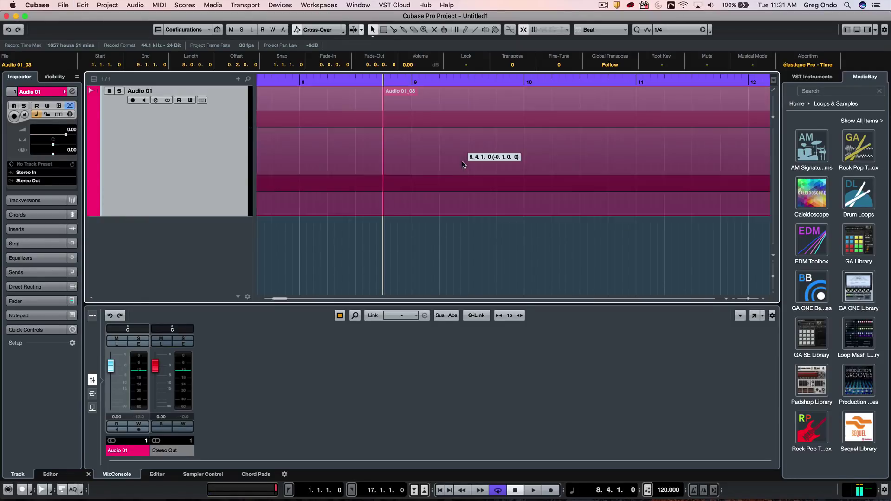
{"action": "left_click", "coordinate": [453, 230]}
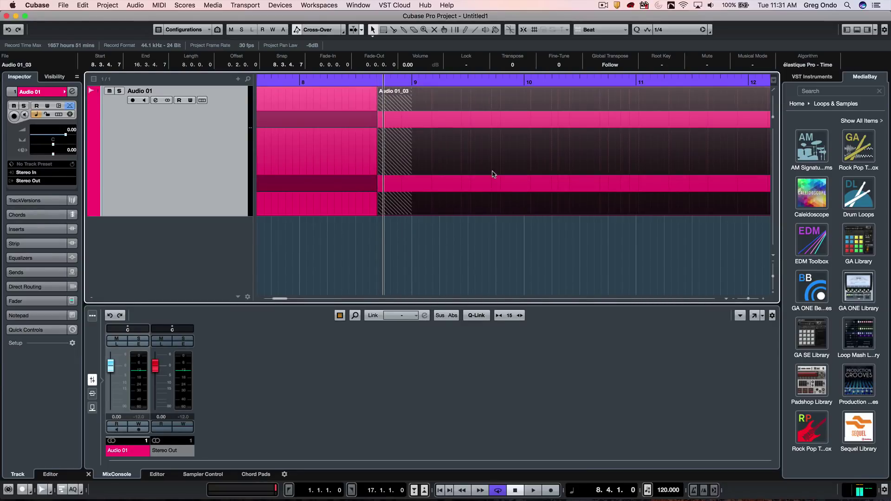
{"action": "key", "text": "x"}
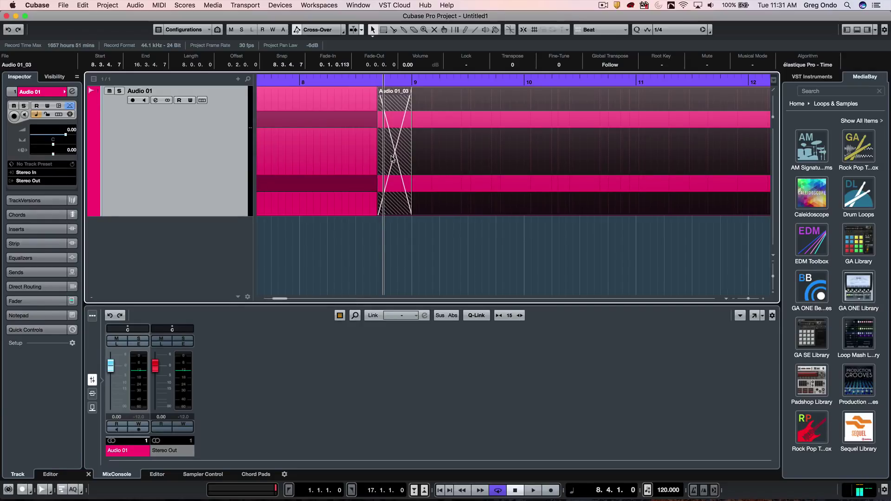
Step: Open the crossfade's settings and, with Equal Gain on, try custom points and preset shapes, ending with an S-shaped fade-in curve
{"action": "double_click", "coordinate": [392, 157]}
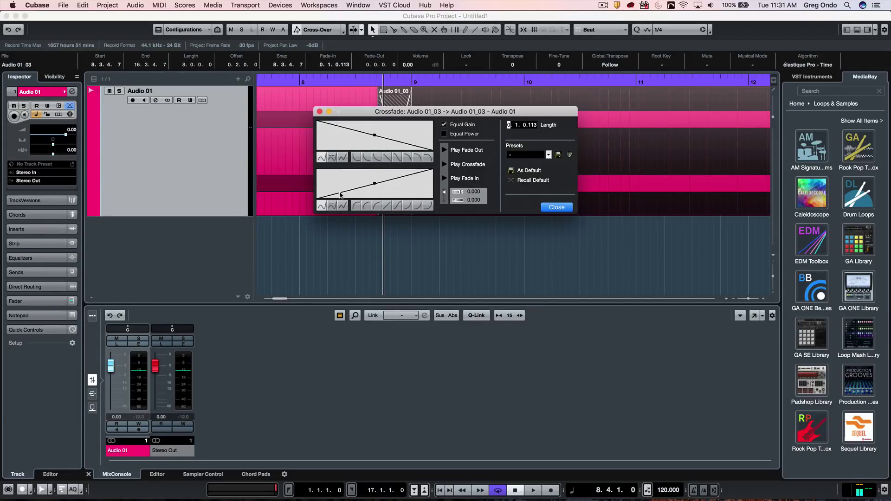
{"action": "left_click_drag", "start_coordinate": [353, 130], "coordinate": [404, 133]}
{"action": "left_click", "coordinate": [410, 137]}
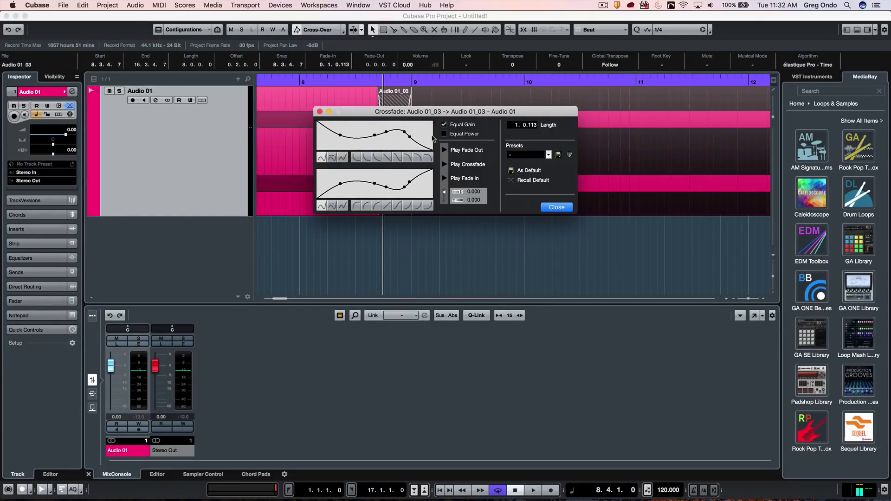
{"action": "left_click", "coordinate": [376, 157]}
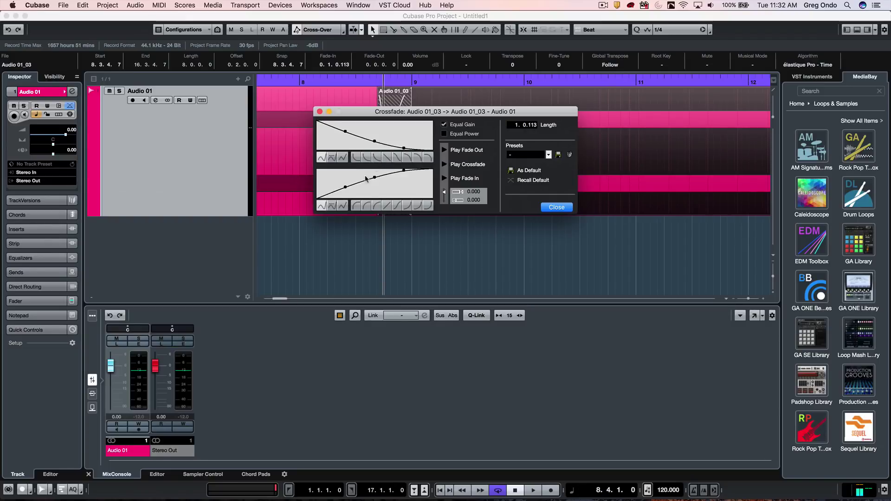
{"action": "left_click", "coordinate": [397, 204]}
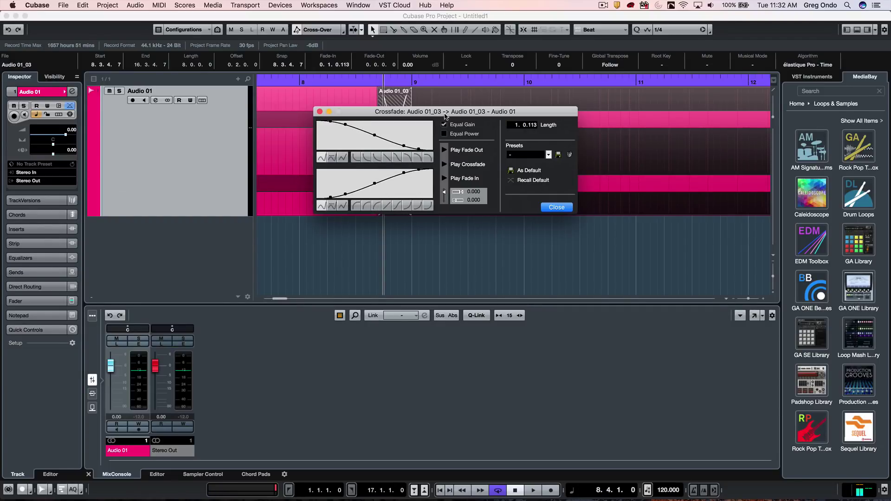
Step: Turn off Equal Gain, reshape only the fade-out curve with a mid dip and a late peak, and close the crossfade settings
{"action": "left_click", "coordinate": [444, 125]}
{"action": "left_click", "coordinate": [386, 158]}
{"action": "left_click", "coordinate": [369, 137]}
{"action": "mouse_move", "coordinate": [369, 138]}
{"action": "left_mouse_down"}
{"action": "mouse_move", "coordinate": [353, 139]}
{"action": "mouse_move", "coordinate": [428, 132]}
{"action": "left_mouse_up"}
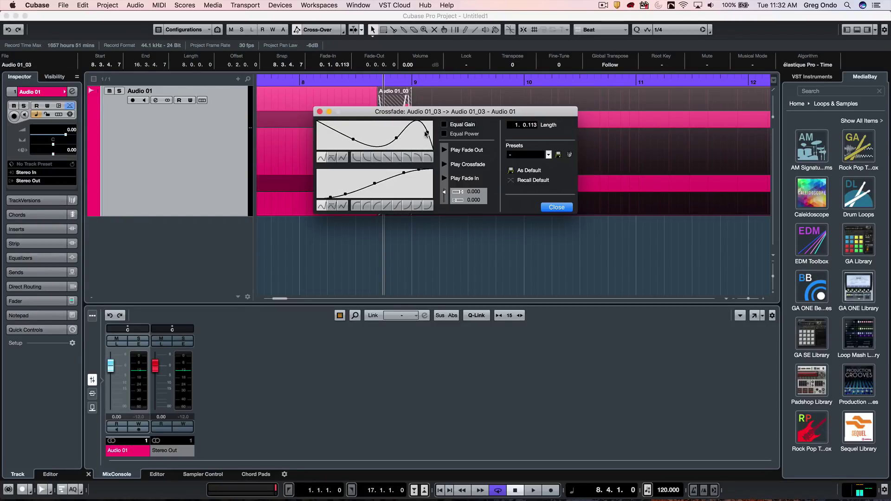
{"action": "left_click", "coordinate": [444, 150]}
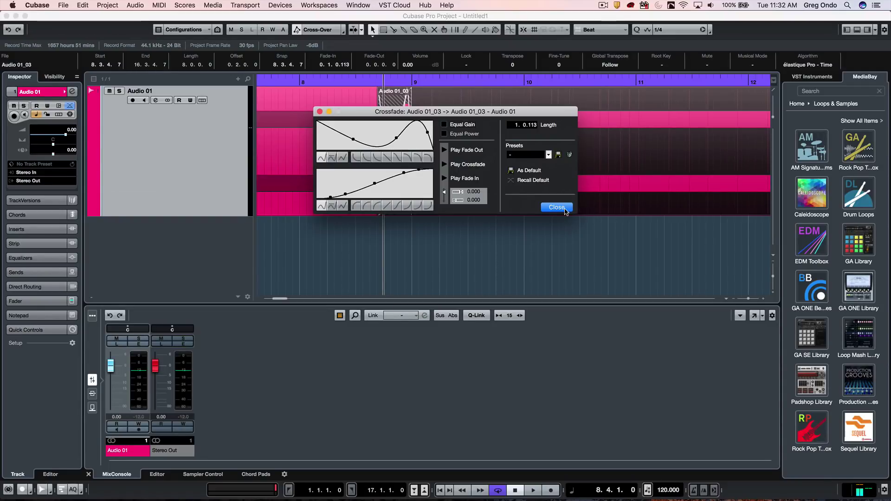
{"action": "left_click", "coordinate": [320, 112]}
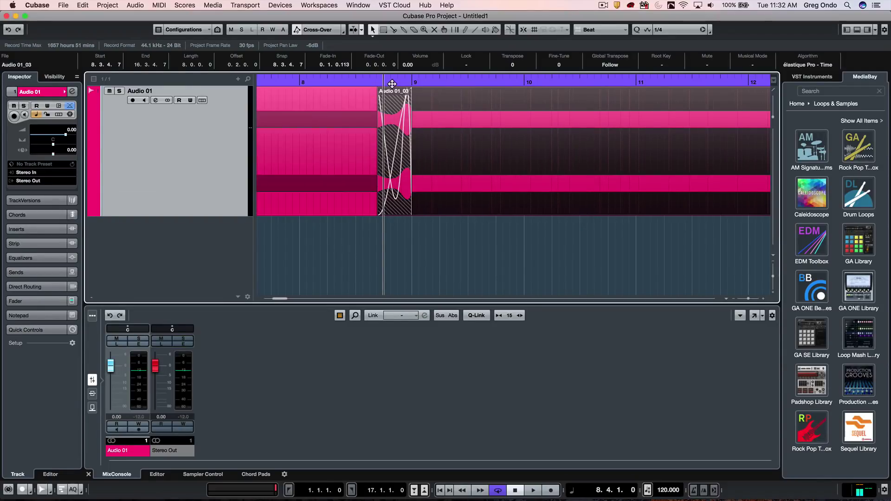
Step: Shorten the crossfade by moving both its borders, so it starts at about 8.3.4.75 and lasts about 0.0.1.111
{"action": "left_click_drag", "start_coordinate": [370, 80], "coordinate": [371, 91]}
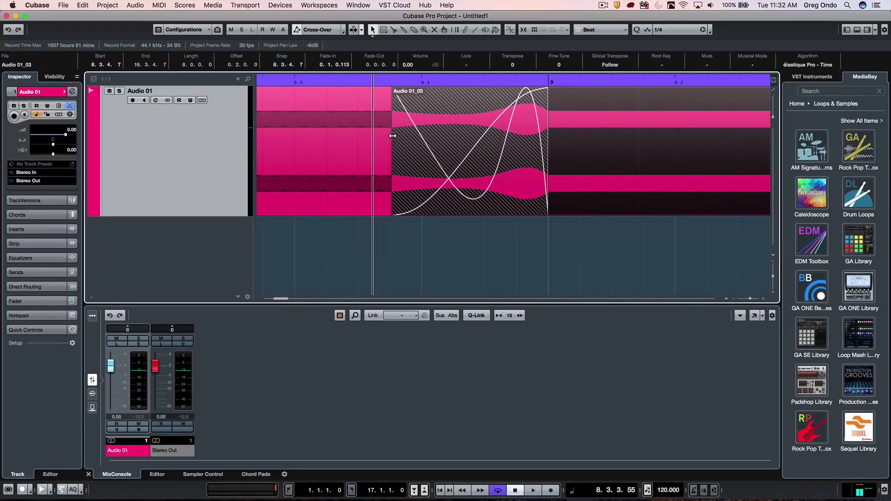
{"action": "left_click_drag", "start_coordinate": [392, 135], "coordinate": [413, 139]}
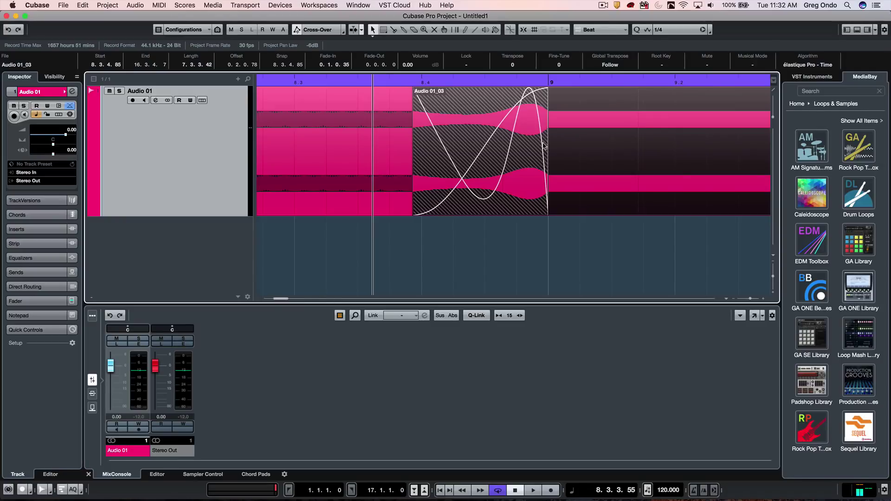
{"action": "left_click_drag", "start_coordinate": [547, 147], "coordinate": [471, 142]}
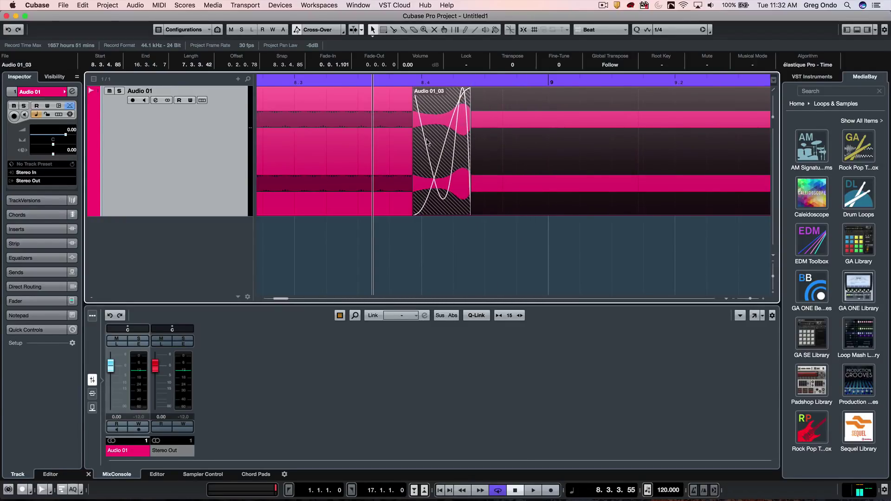
{"action": "mouse_move", "coordinate": [412, 144]}
{"action": "left_mouse_down"}
{"action": "mouse_move", "coordinate": [438, 144]}
{"action": "mouse_move", "coordinate": [409, 145]}
{"action": "left_mouse_up"}
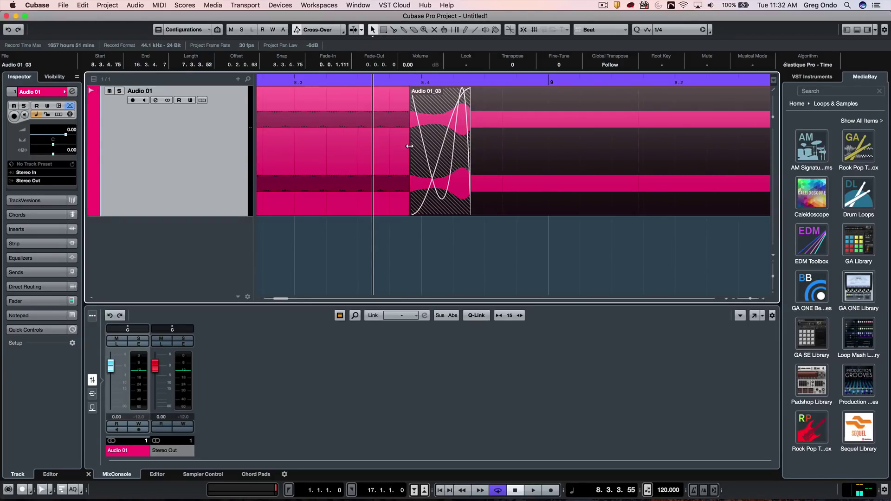